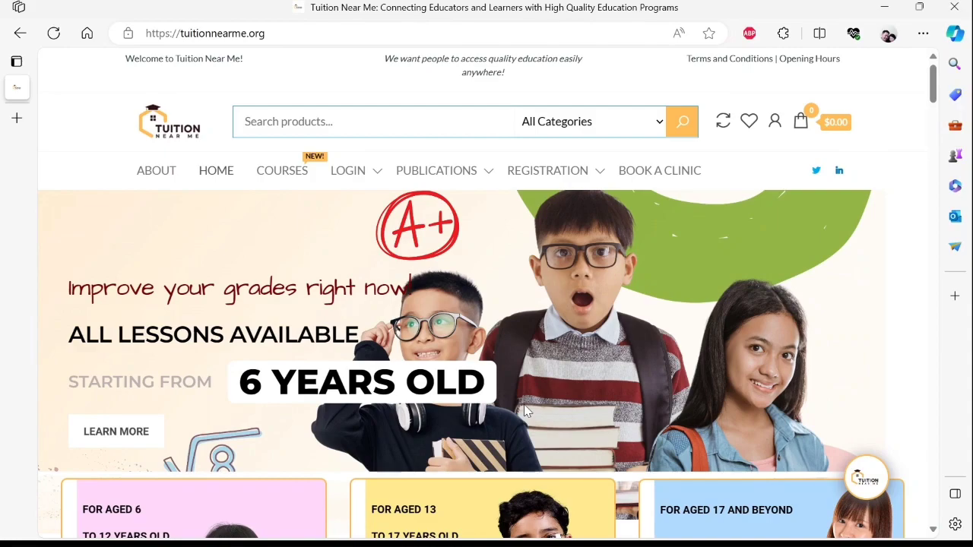
- Log in through LOGIN as instructor/student to reach the dashboard
scroll(494, 350, "down", 5)
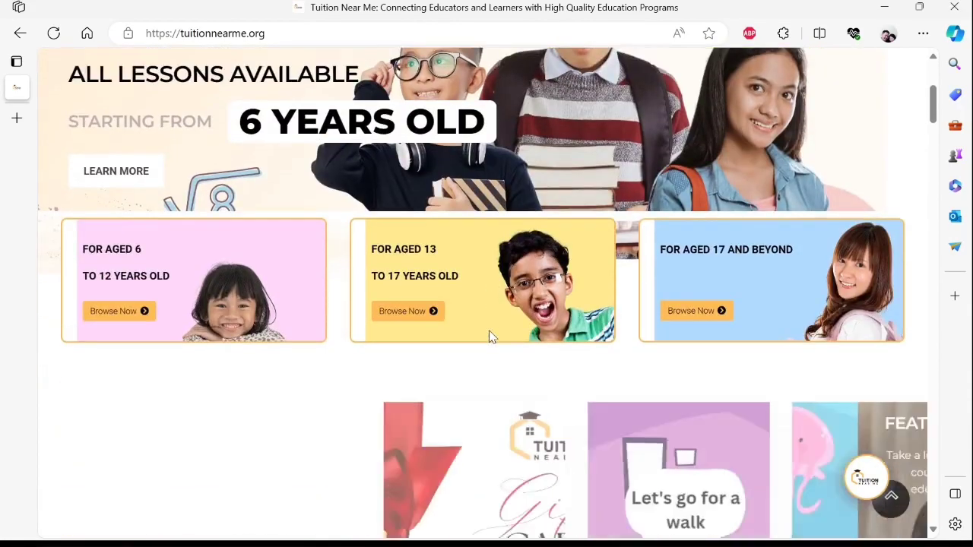
scroll(489, 338, "down", 7)
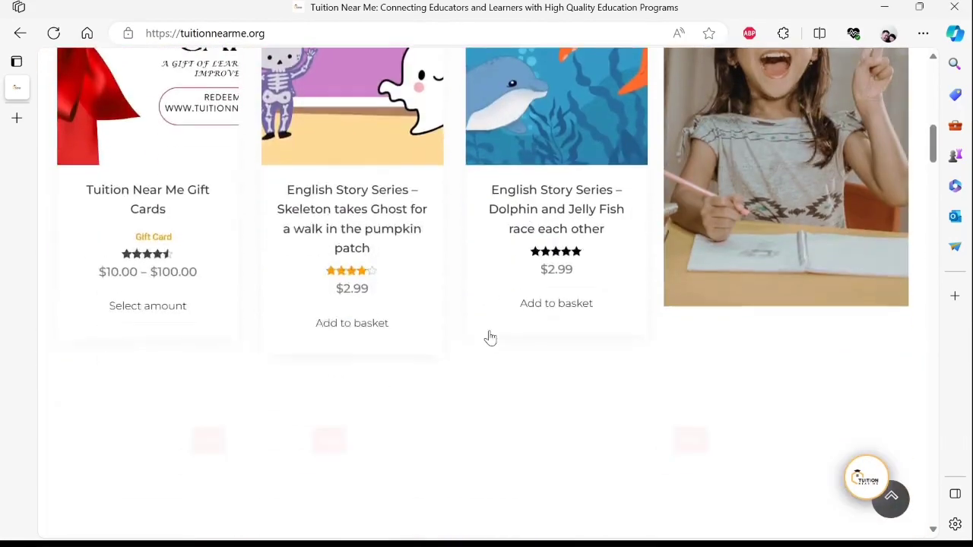
scroll(489, 337, "down", 7)
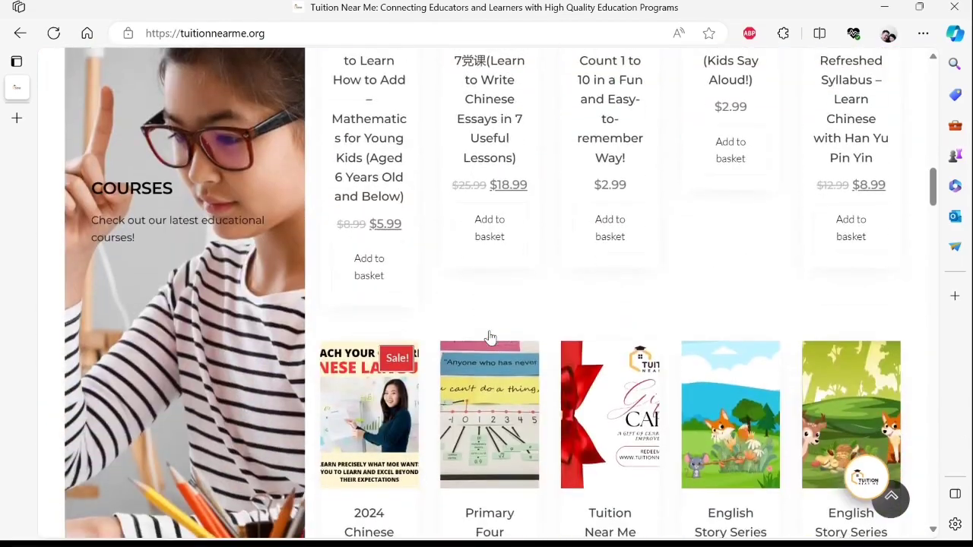
scroll(489, 339, "up", 1)
scroll(489, 342, "down", 4)
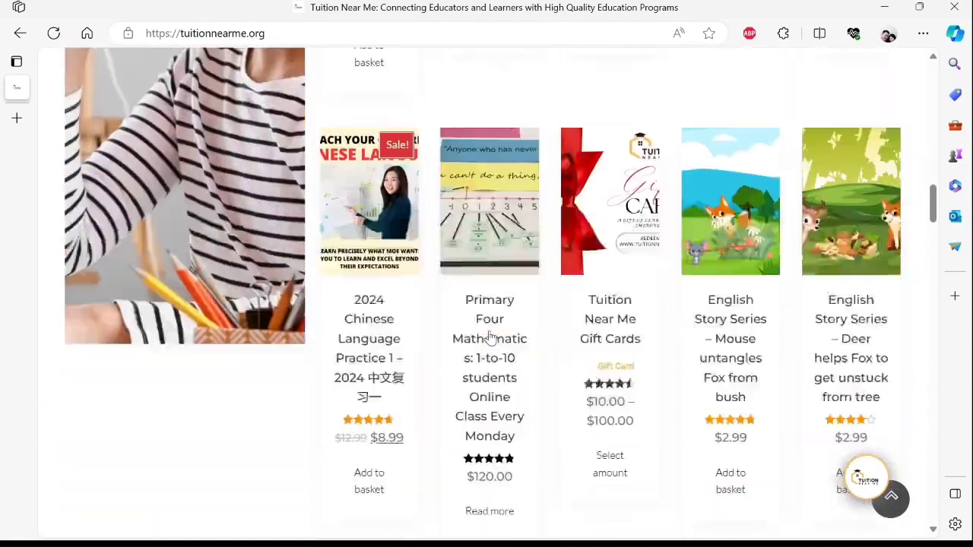
scroll(489, 337, "up", 1)
scroll(489, 337, "up", 15)
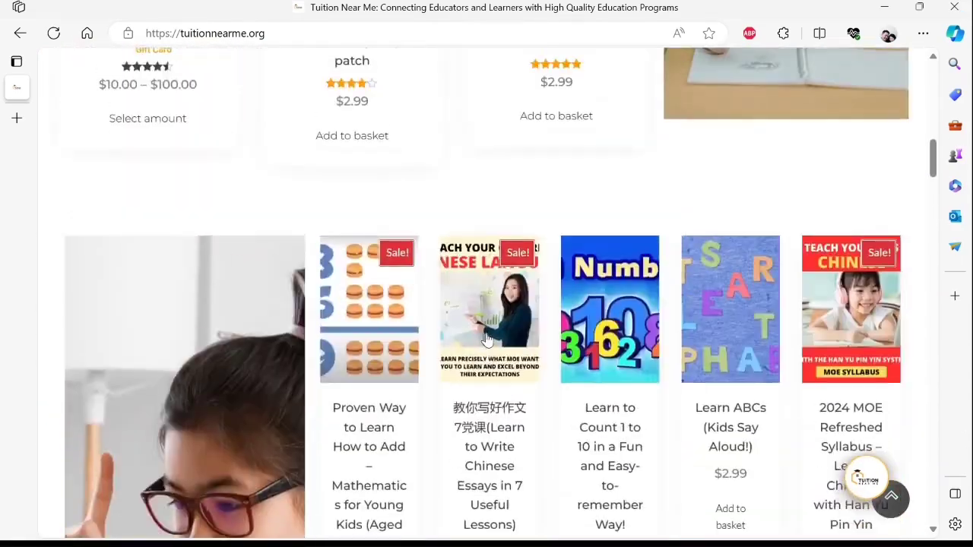
scroll(487, 339, "up", 5)
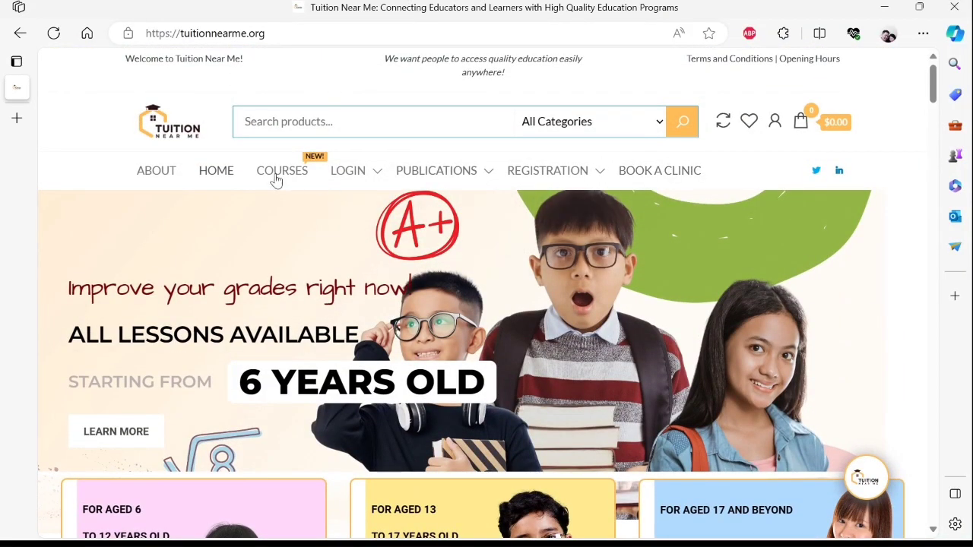
mouse_move(387, 170)
mouse_move(365, 181)
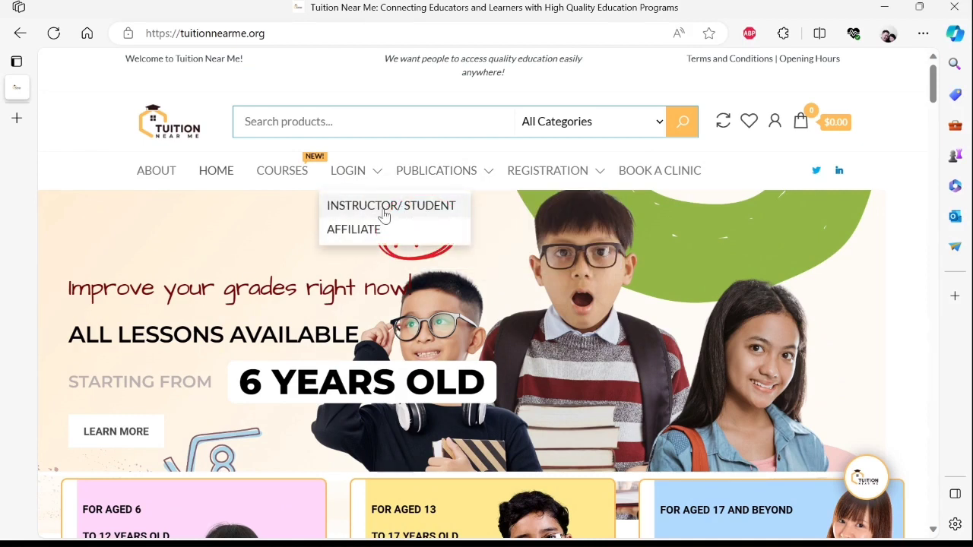
left_click(461, 212)
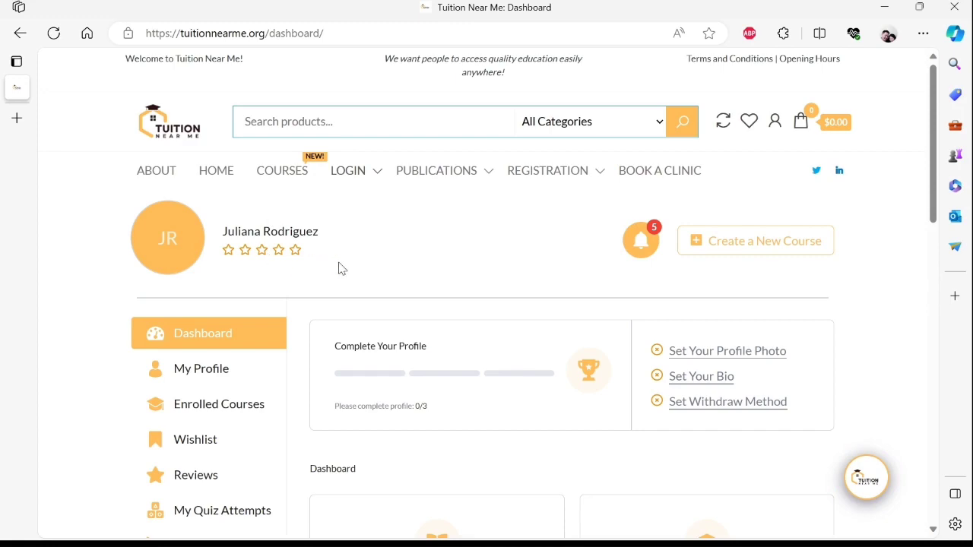
- Look over the dashboard and start a new draft course
scroll(371, 242, "down", 4)
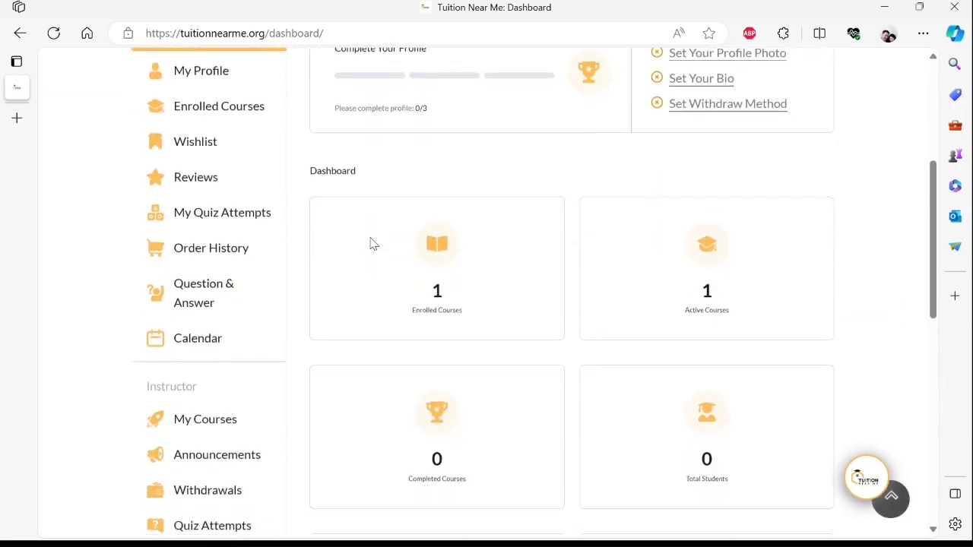
scroll(371, 242, "down", 5)
scroll(371, 242, "up", 5)
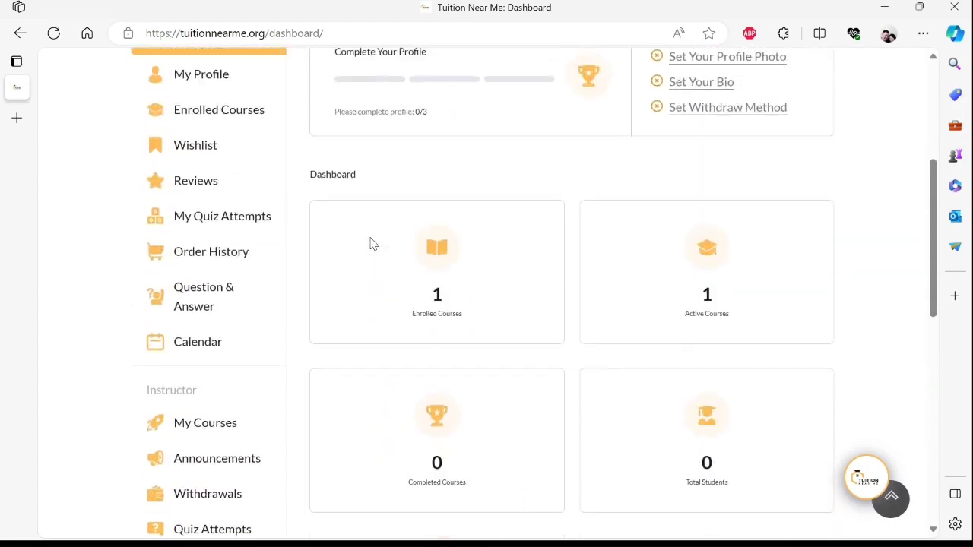
scroll(371, 241, "up", 4)
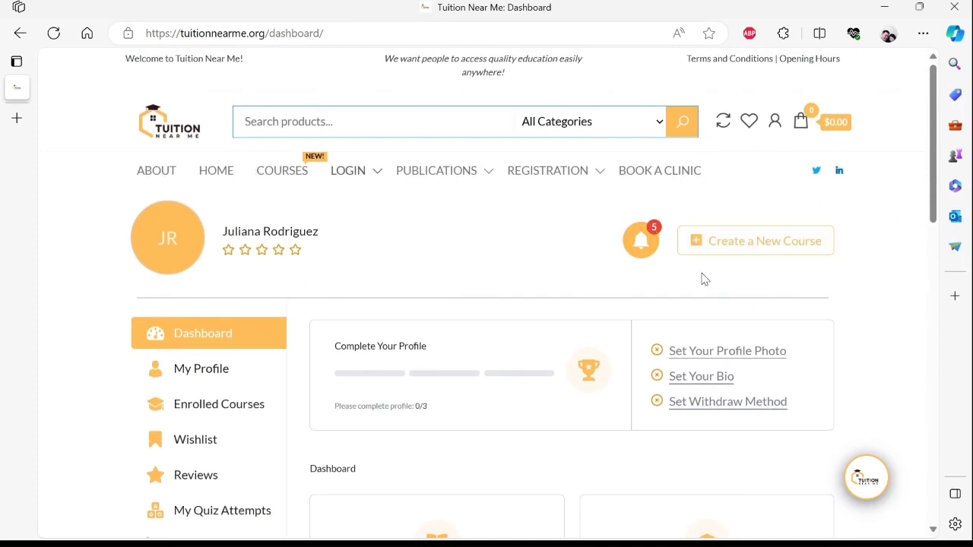
left_click(824, 249)
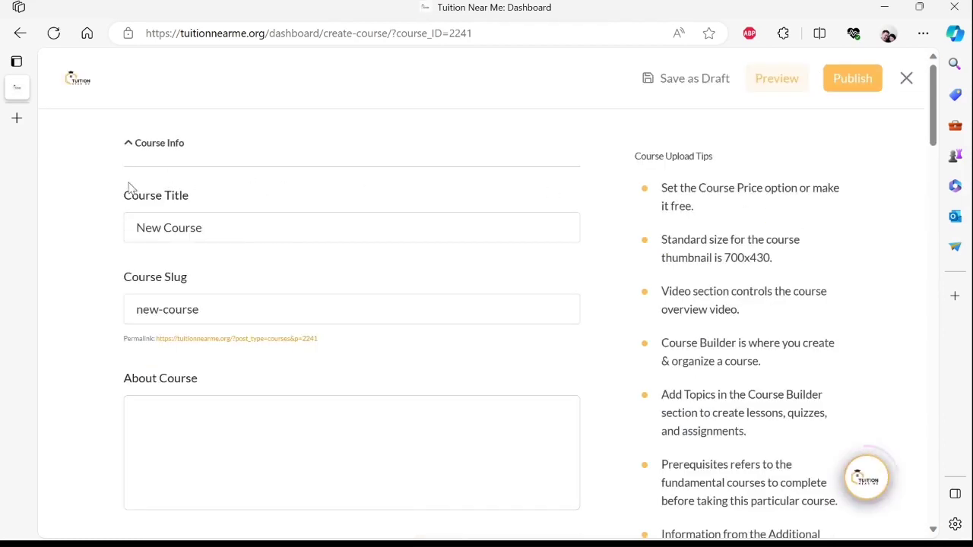
- Change the course title from 'New Course' to 'Testing'
scroll(419, 202, "down", 6)
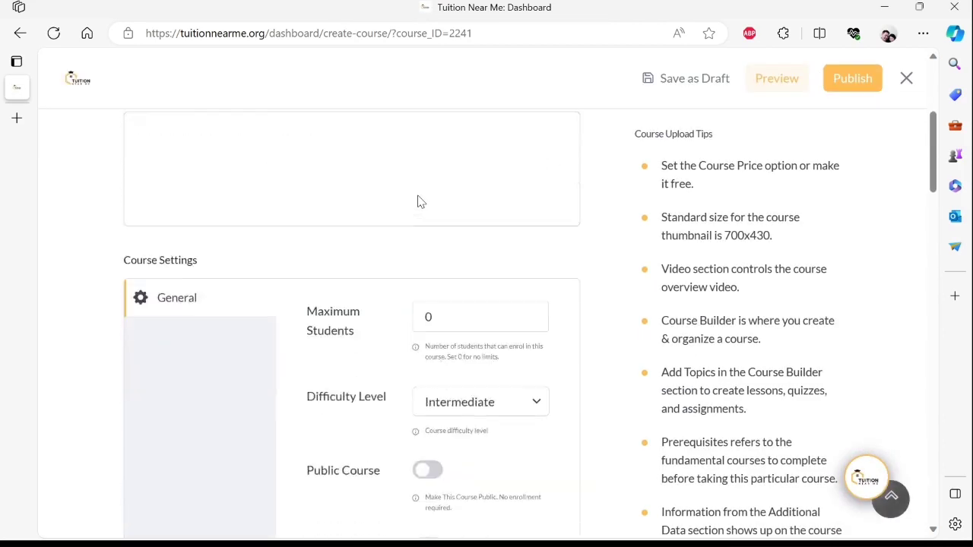
scroll(417, 201, "up", 1)
scroll(416, 201, "up", 5)
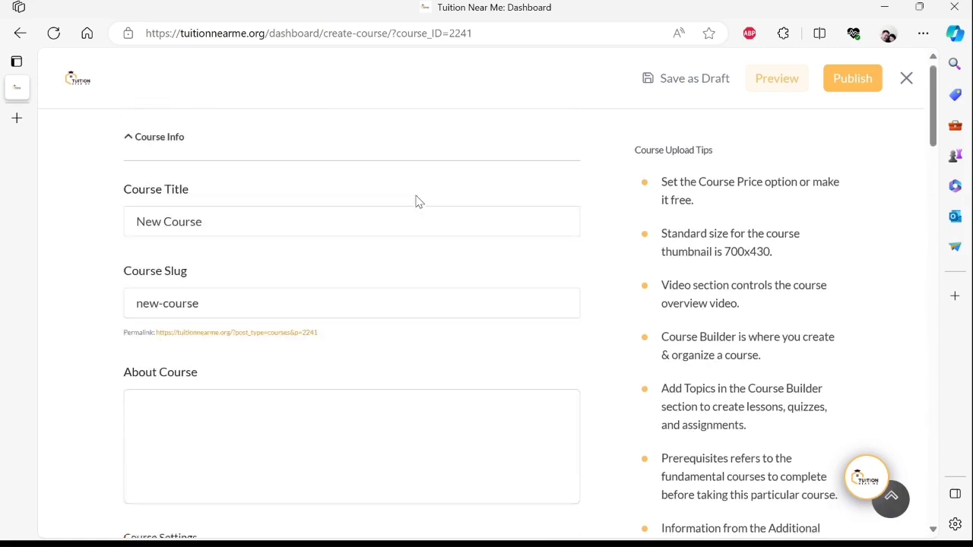
left_click(293, 228)
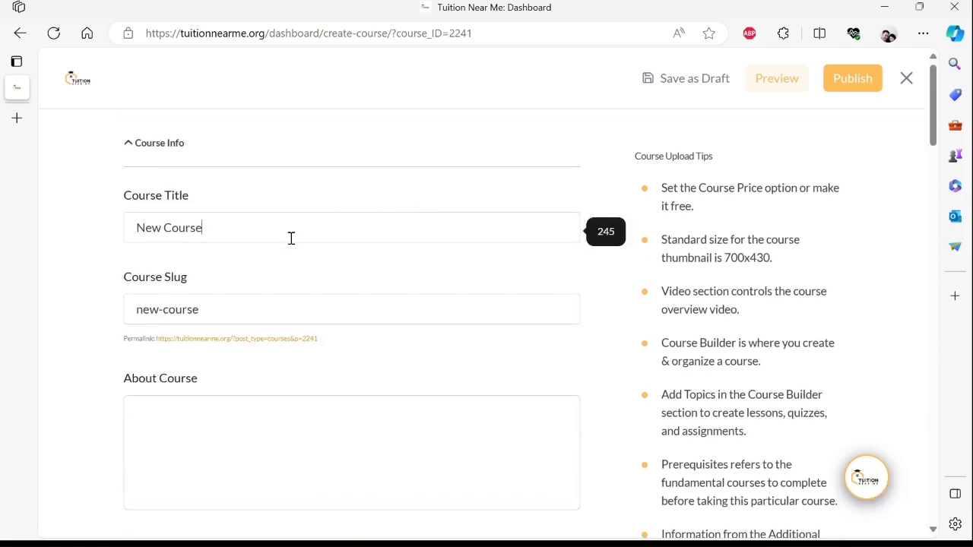
key("BackSpace")
key("BackSpace")
key("BackSpace")
key("BackSpace")
type("Testing")
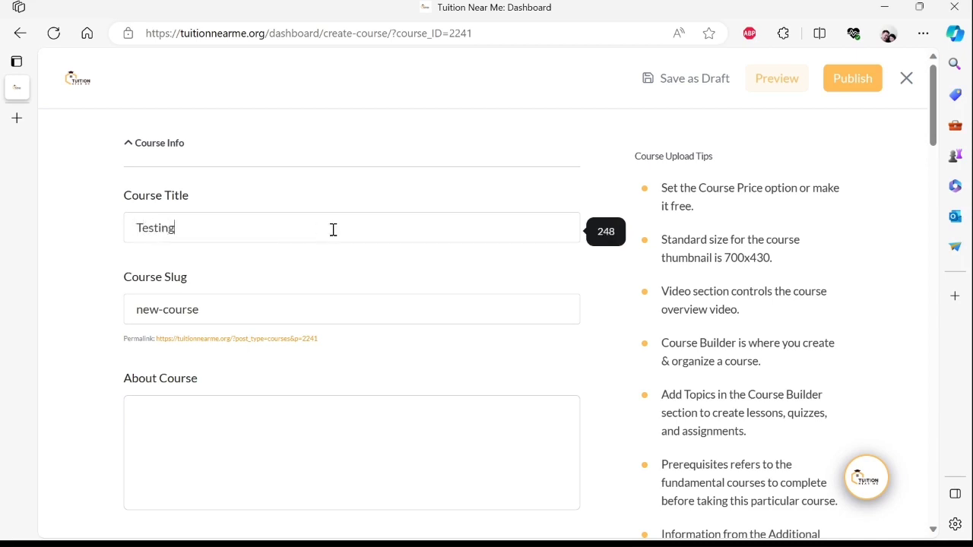
- Add a new topic in the Course Builder
scroll(576, 274, "down", 2)
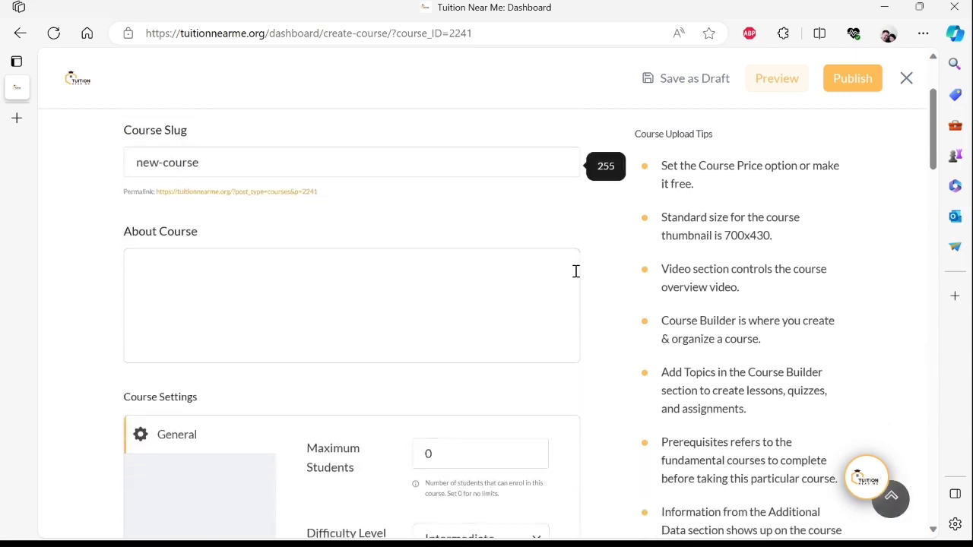
scroll(576, 272, "down", 6)
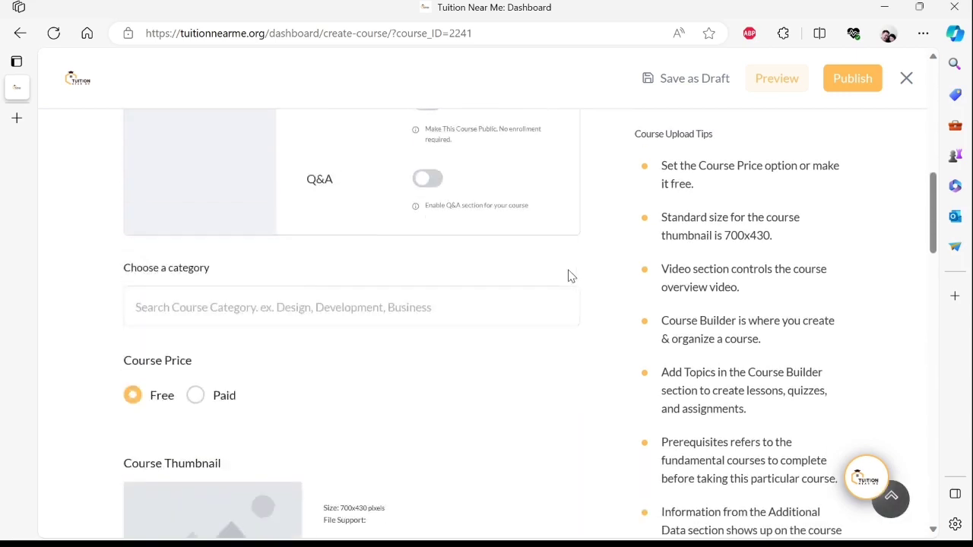
scroll(571, 276, "down", 5)
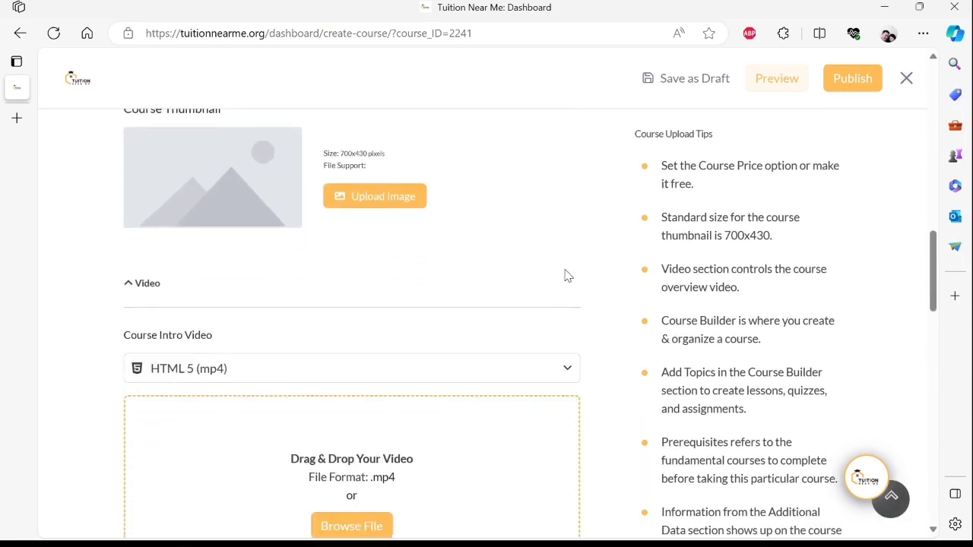
scroll(564, 275, "down", 5)
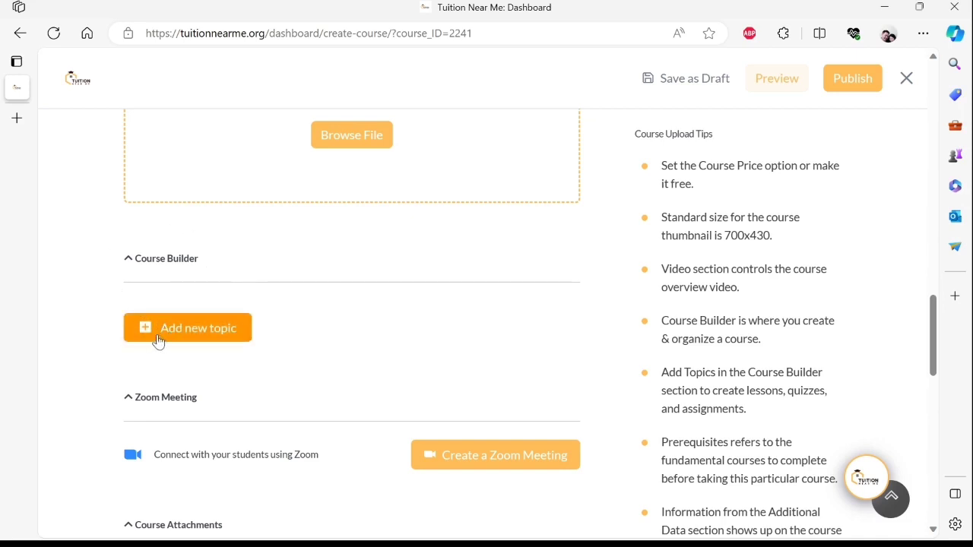
left_click(239, 337)
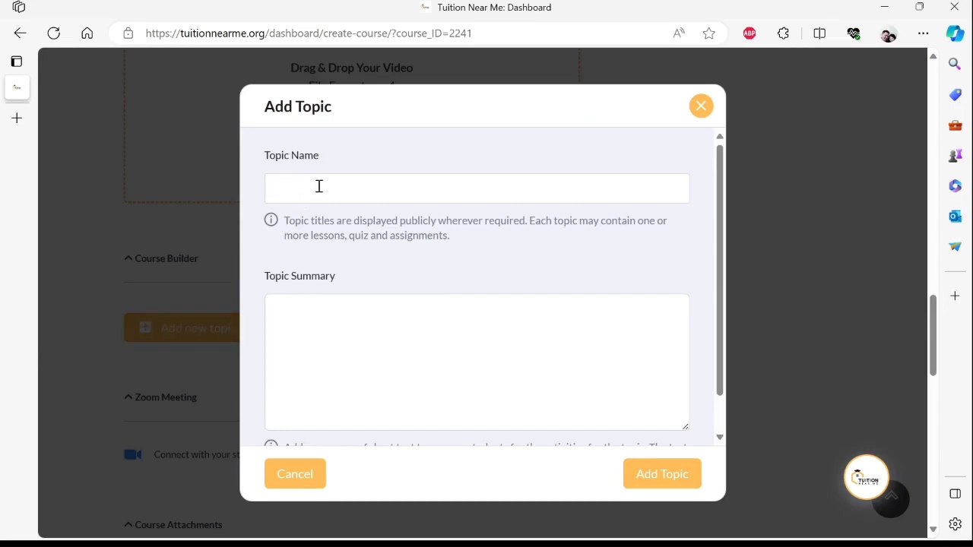
- Name the new topic 'Testing' and save it
type("Testingesti")
left_click(651, 476)
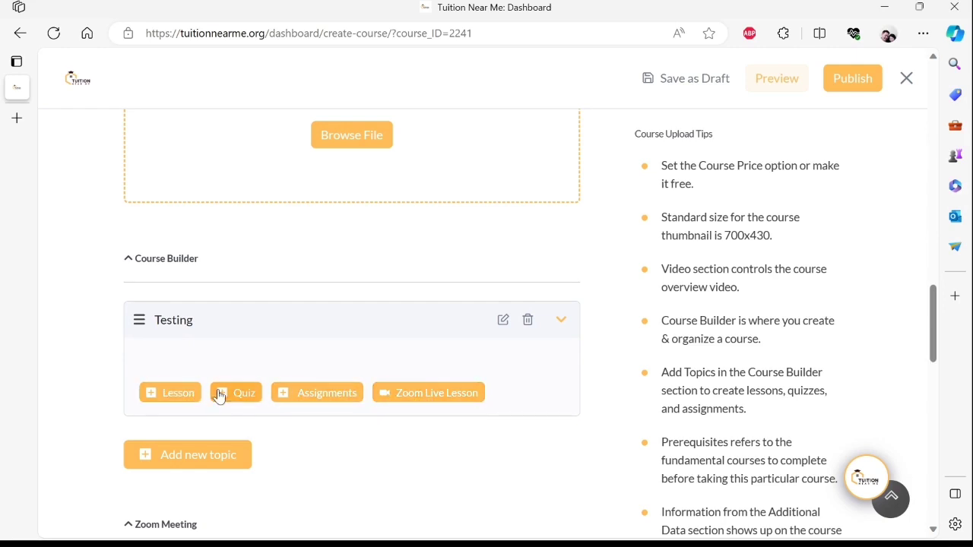
- Create a quiz titled 'testing' under the Testing topic and continue to its questions
left_click(258, 400)
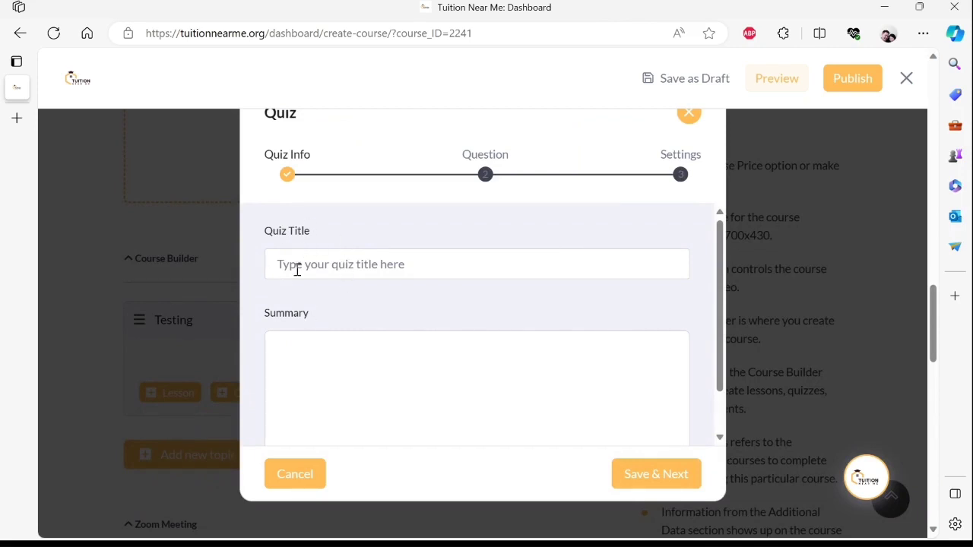
left_click(352, 261)
type("testi")
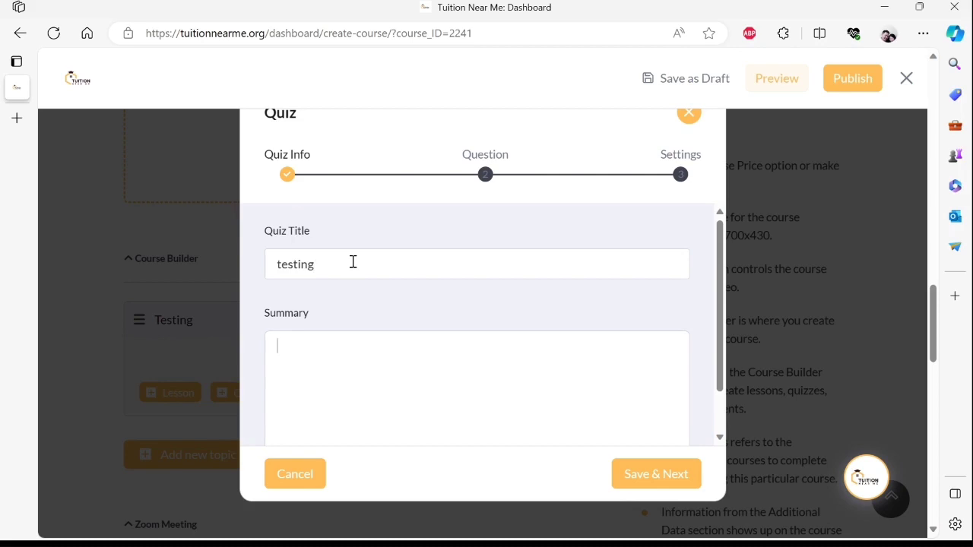
type("ng")
left_click(617, 476)
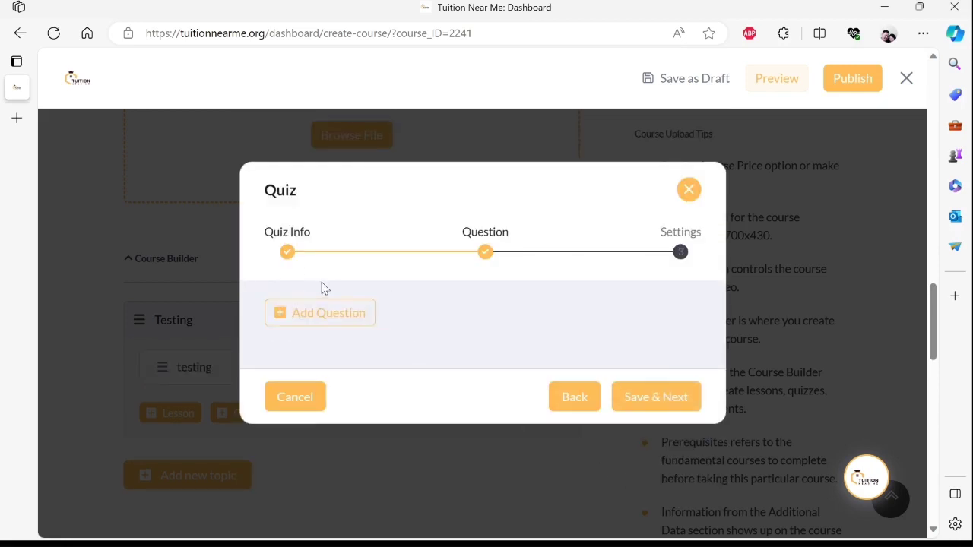
- Add a question, replacing the default text with 'Describe in detail about the evaporation process.'
left_click(370, 324)
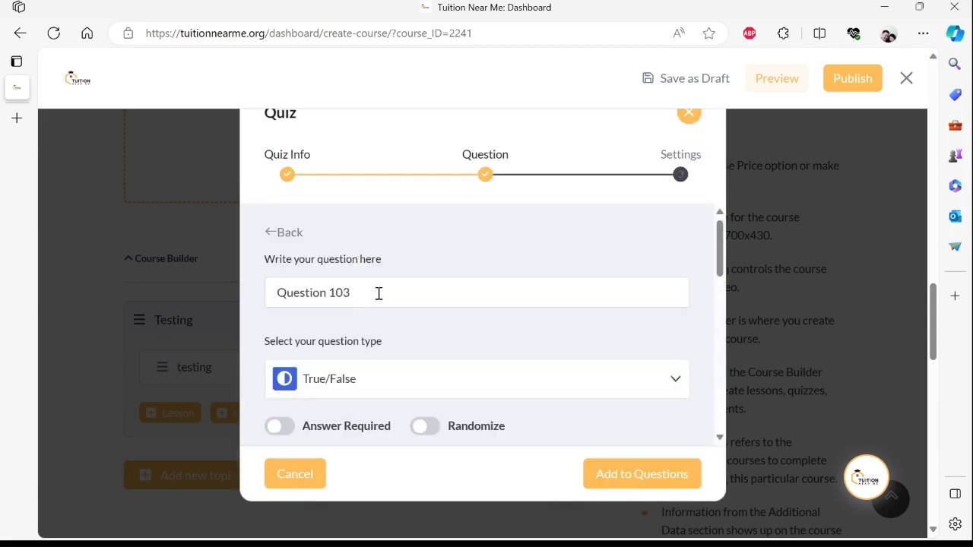
left_click_drag(379, 294, 226, 300)
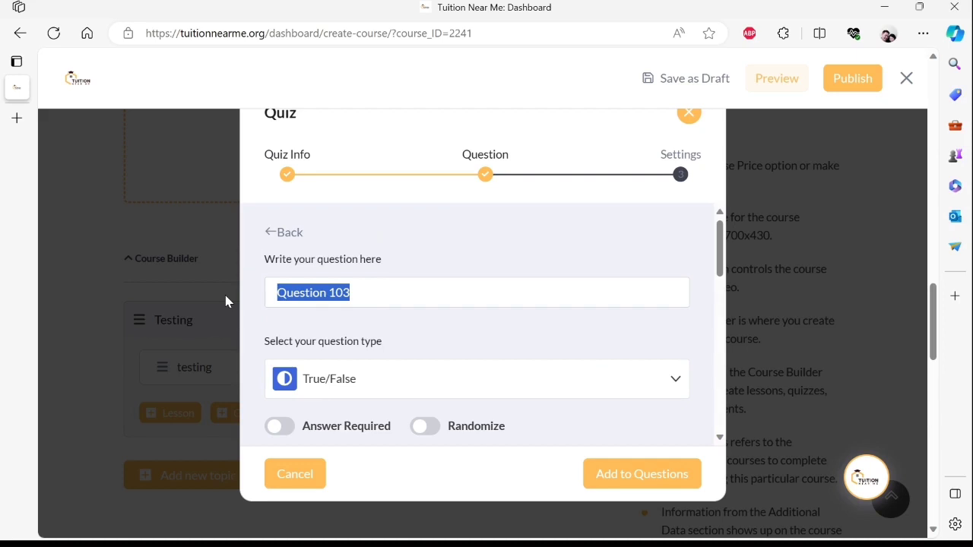
type("Desc")
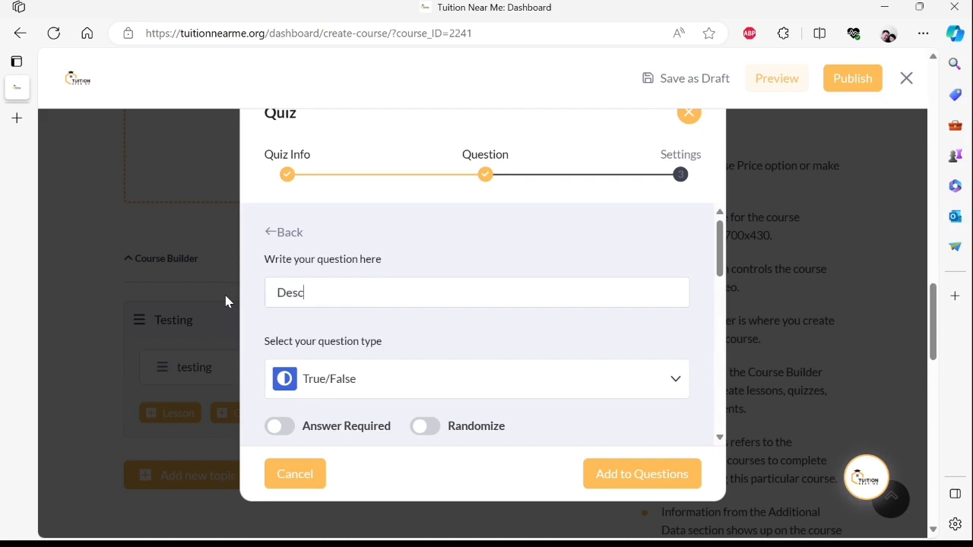
type("ribe in detail a")
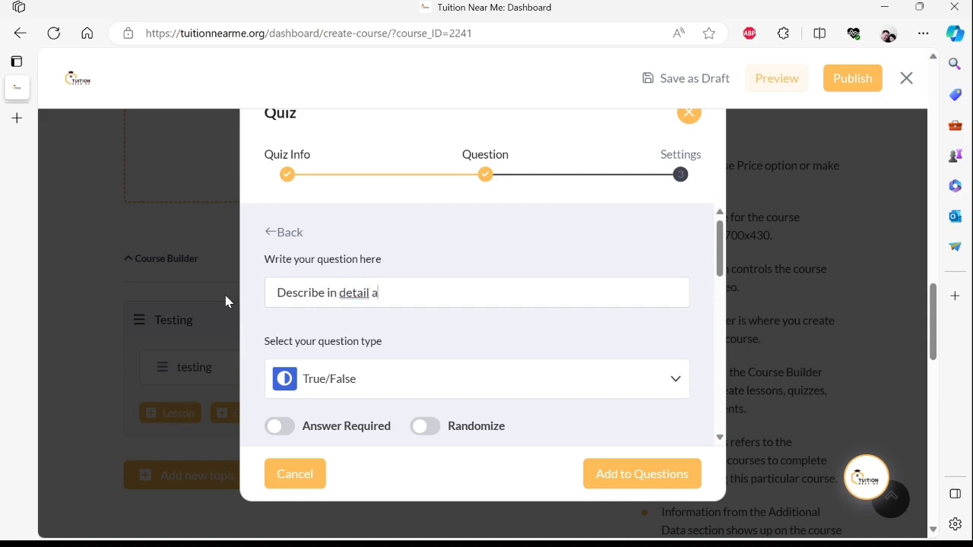
type("bout the eva")
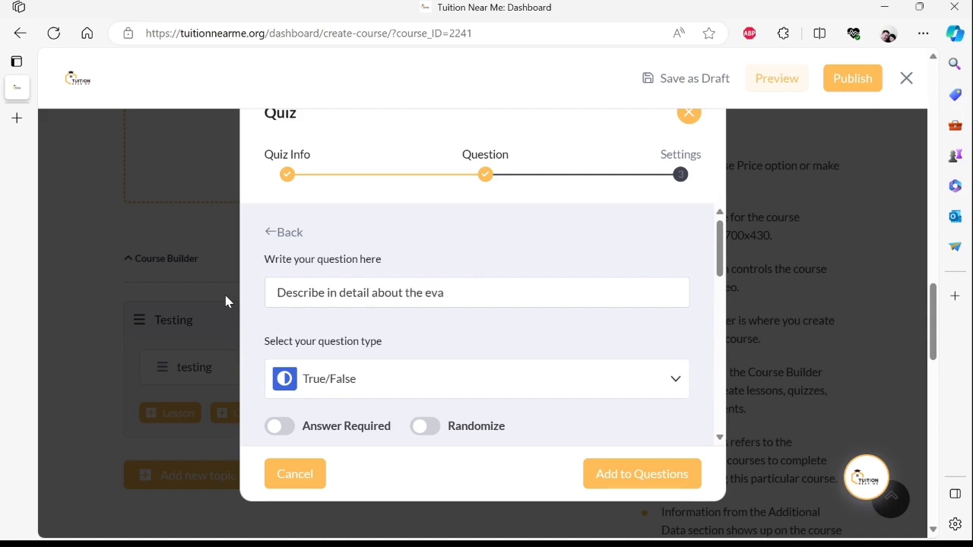
type("poration process.")
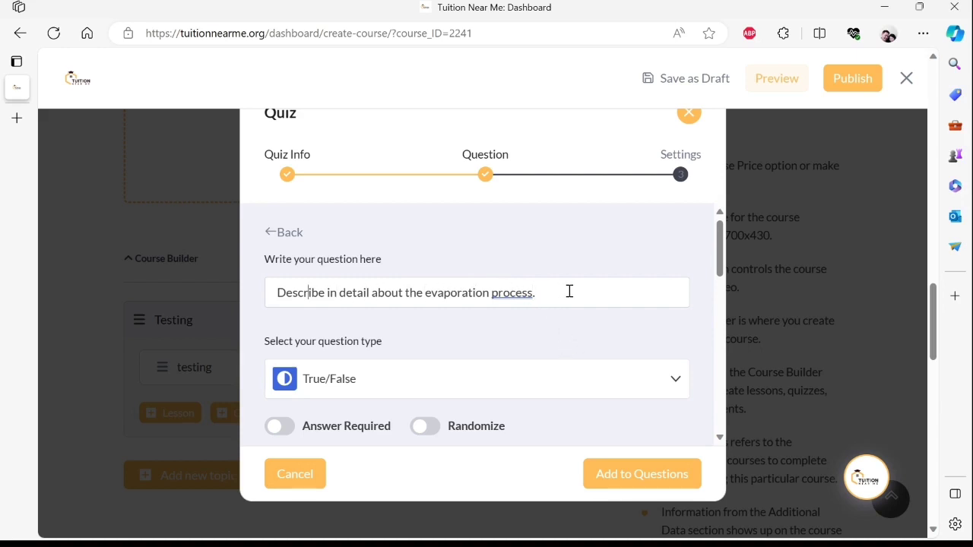
- Prefix the question with 'In your own words,' and lowercase 'describe'
type("In you o")
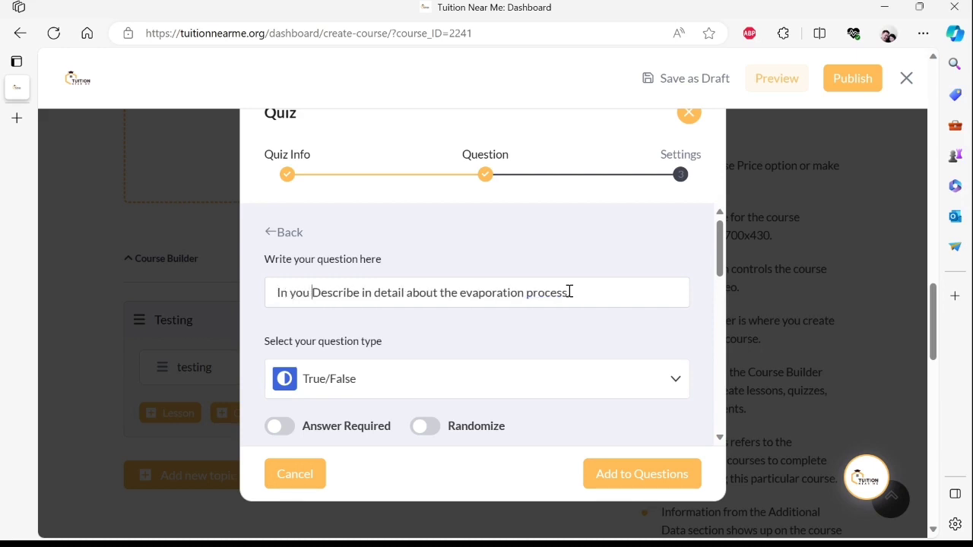
key("BackSpace")
key("BackSpace")
type("r own w")
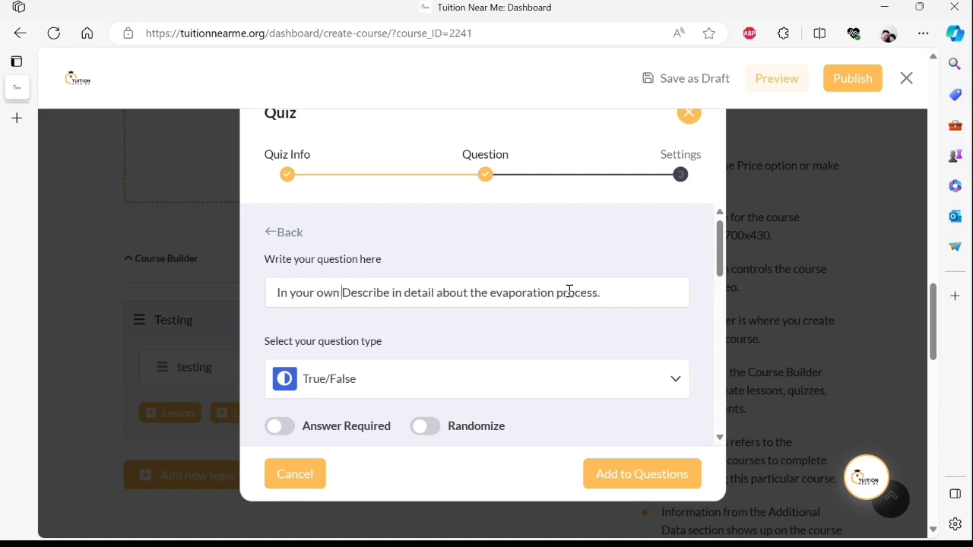
type("ords,")
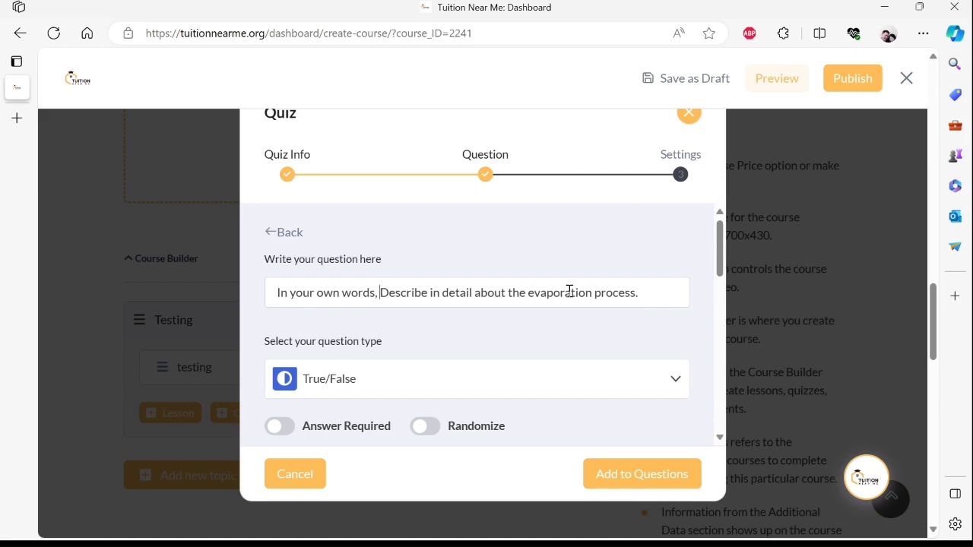
key("Delete")
type("d")
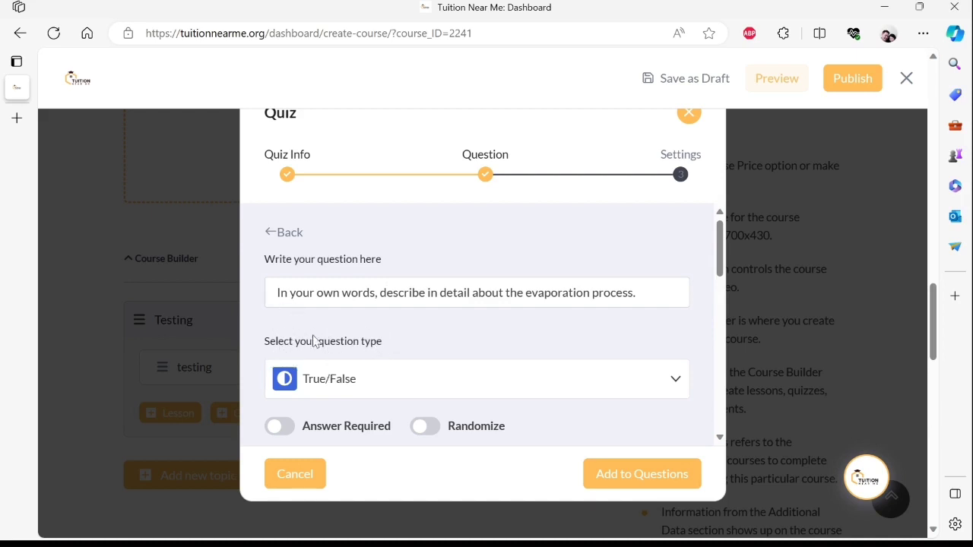
left_click(359, 390)
- Make the evaporation question Open Ended and add it to the quiz's questions
scroll(359, 390, "down", 1)
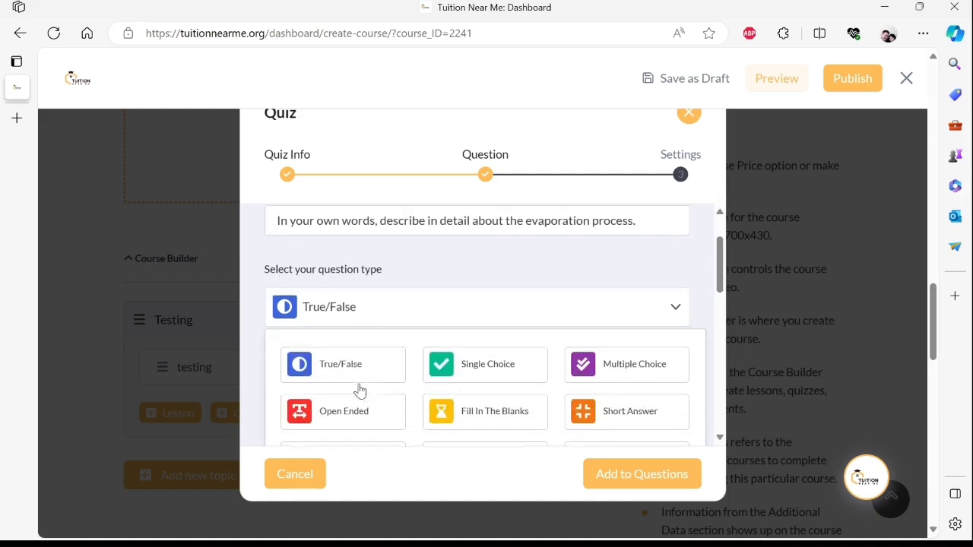
left_click(386, 418)
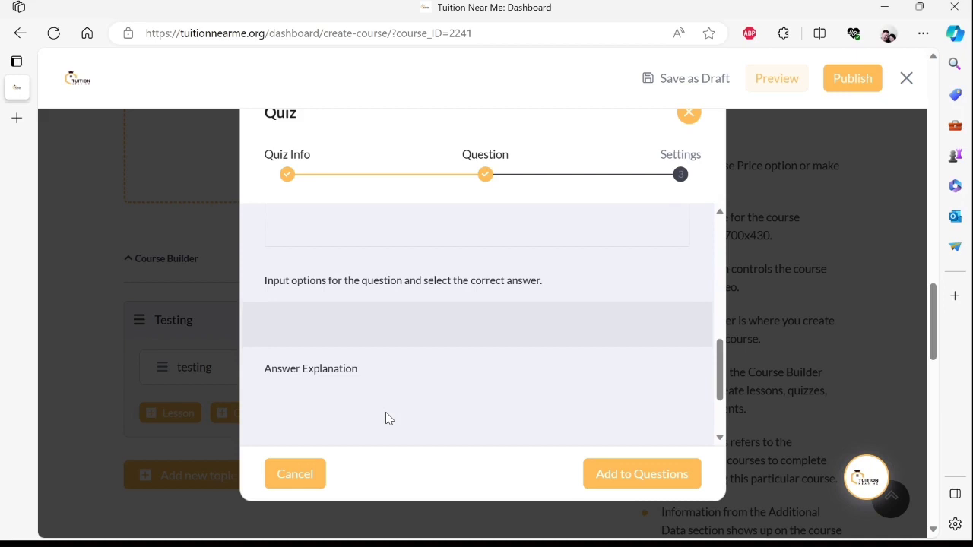
scroll(365, 370, "up", 5)
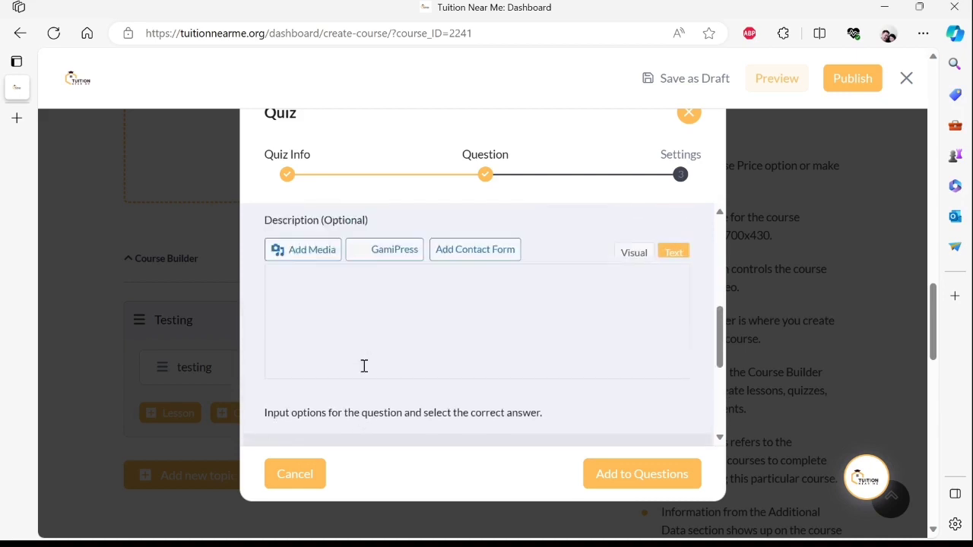
scroll(365, 371, "up", 2)
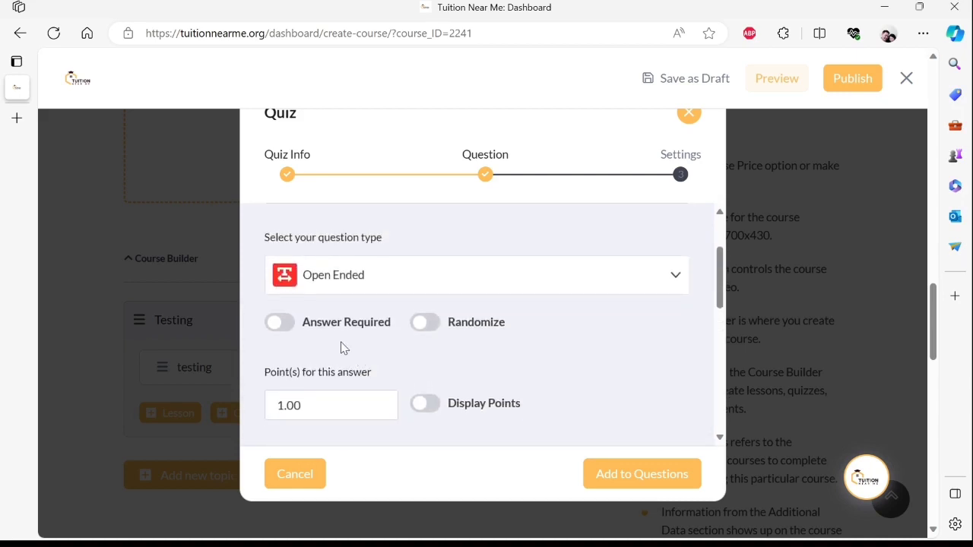
scroll(347, 354, "down", 2)
scroll(341, 345, "up", 1)
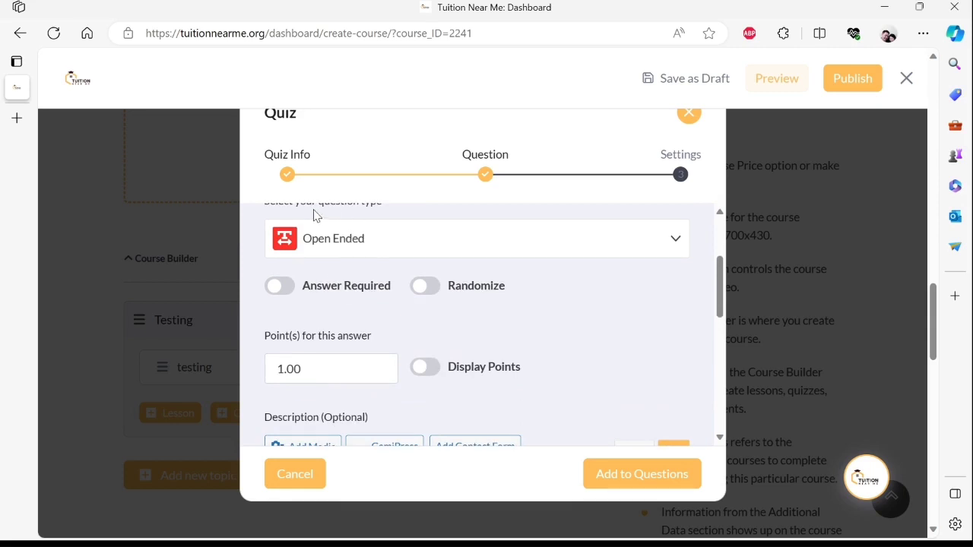
scroll(354, 308, "down", 1)
scroll(357, 308, "down", 4)
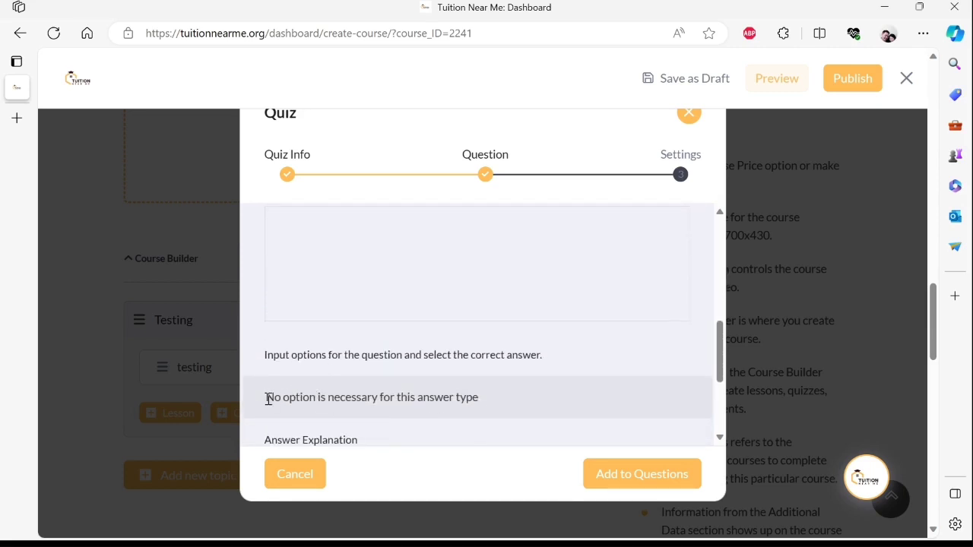
left_click_drag(268, 398, 482, 400)
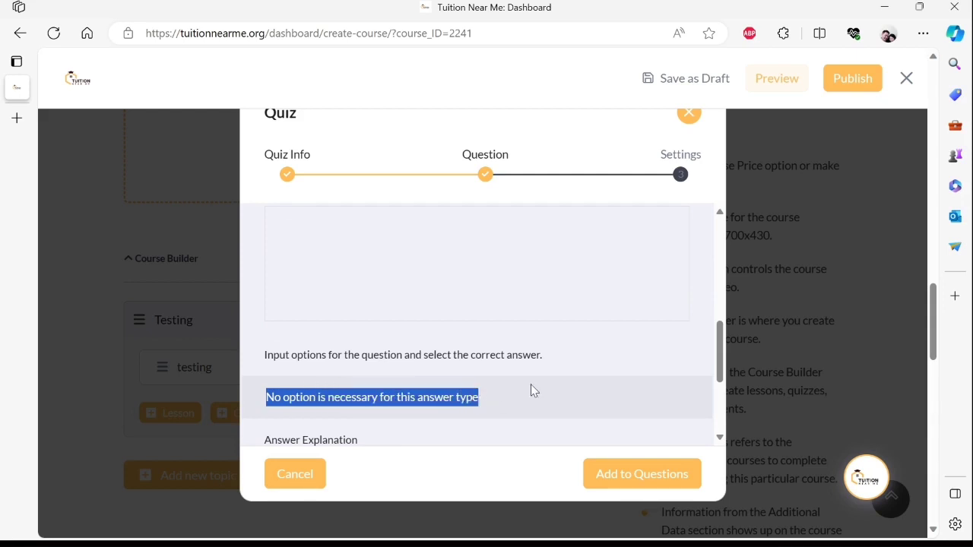
scroll(532, 380, "down", 1)
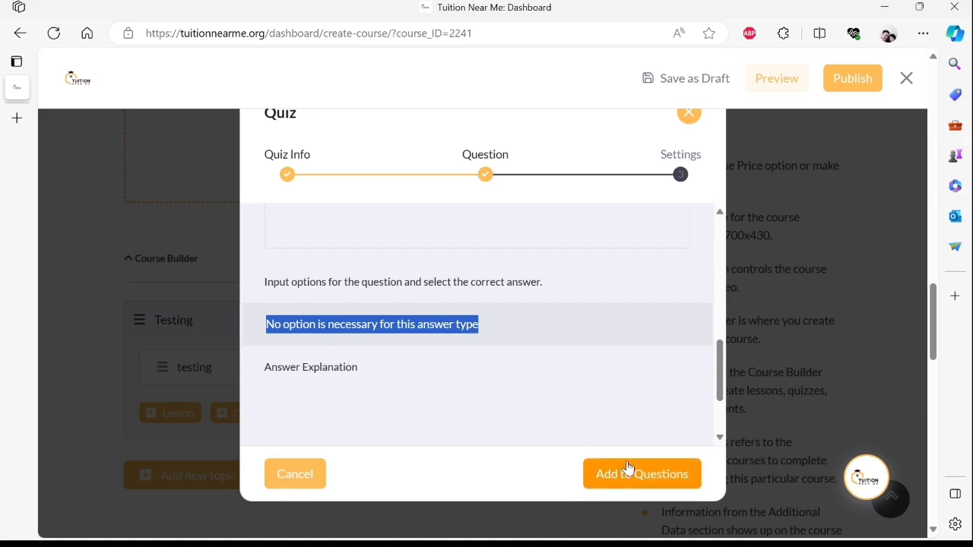
left_click(696, 480)
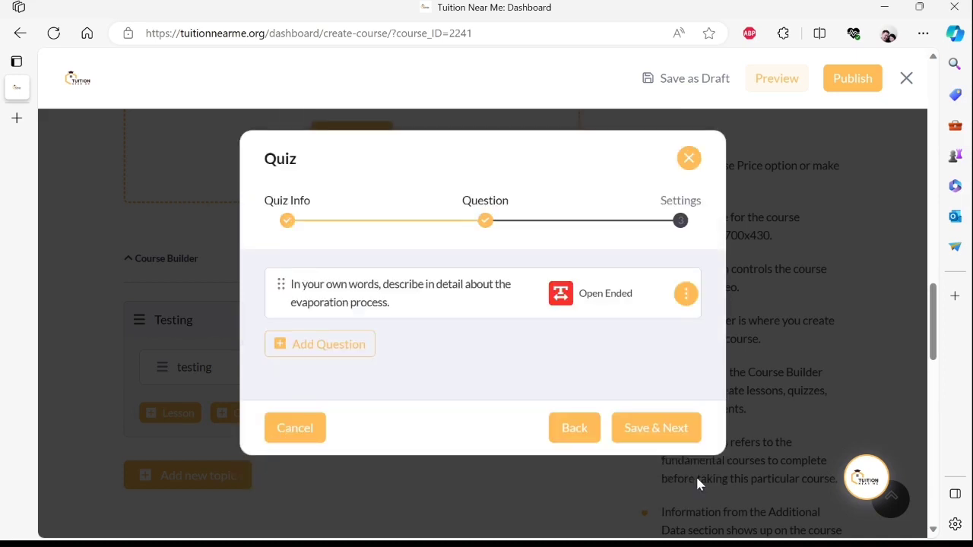
- In Advance Settings, change the Open-Ended/Essay character limit from 500 to 1000 and save
left_click(693, 433)
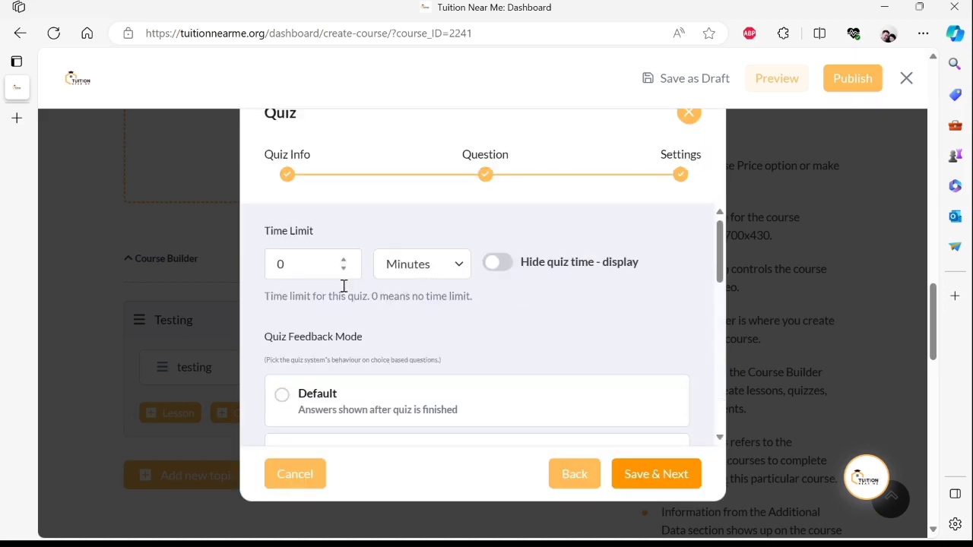
scroll(352, 326, "down", 4)
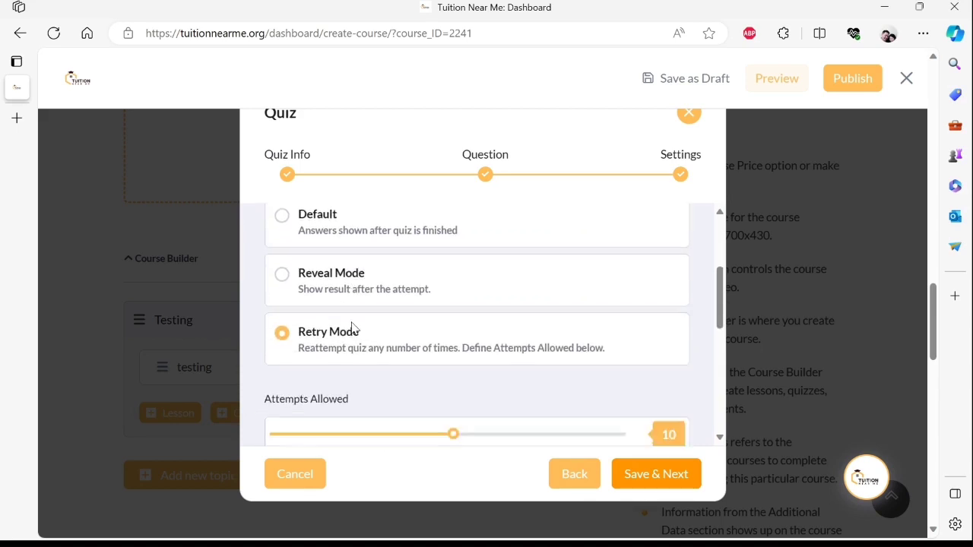
scroll(351, 327, "down", 4)
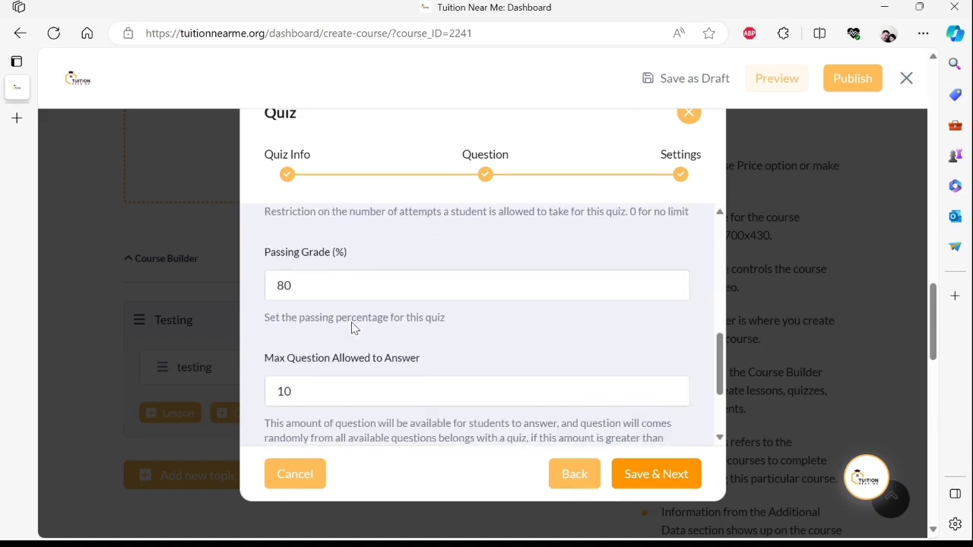
scroll(345, 325, "down", 2)
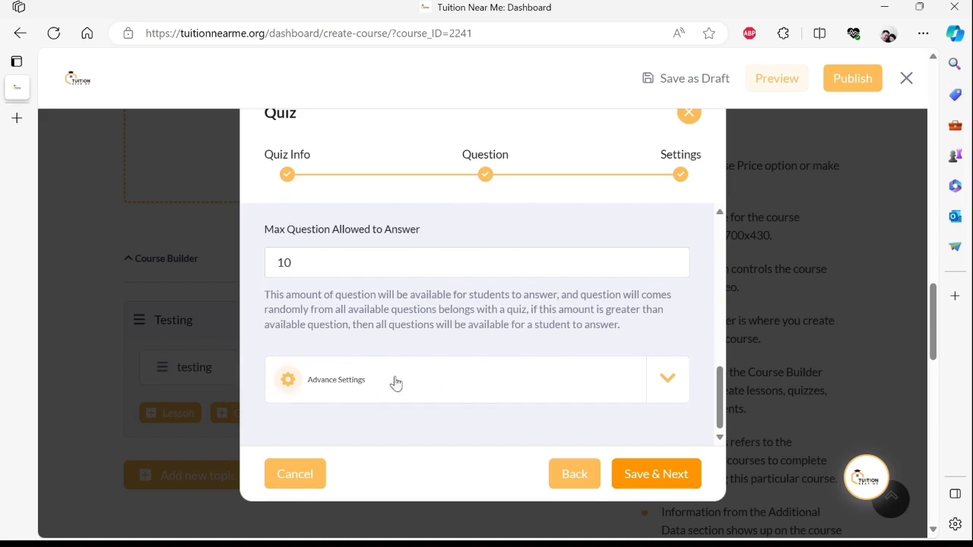
left_click(668, 382)
scroll(659, 379, "down", 2)
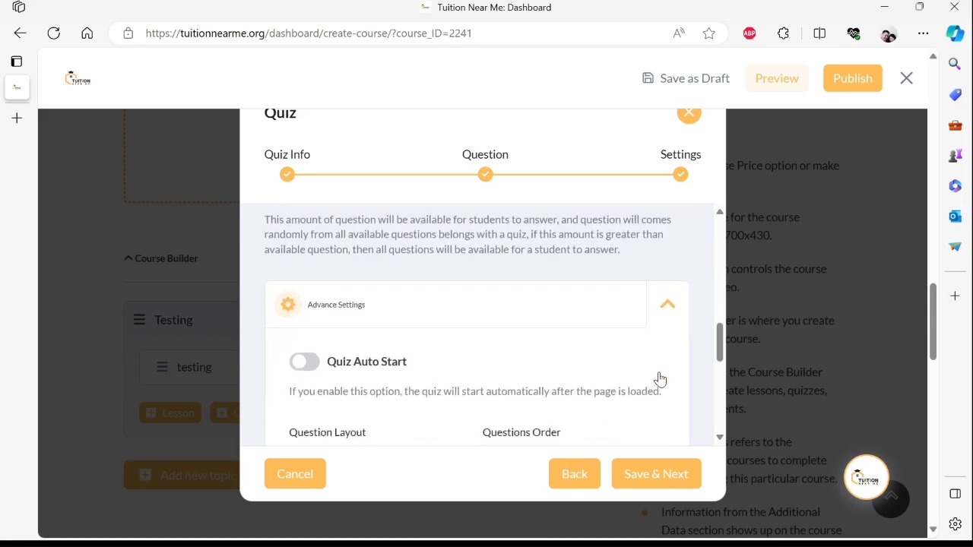
scroll(658, 378, "down", 3)
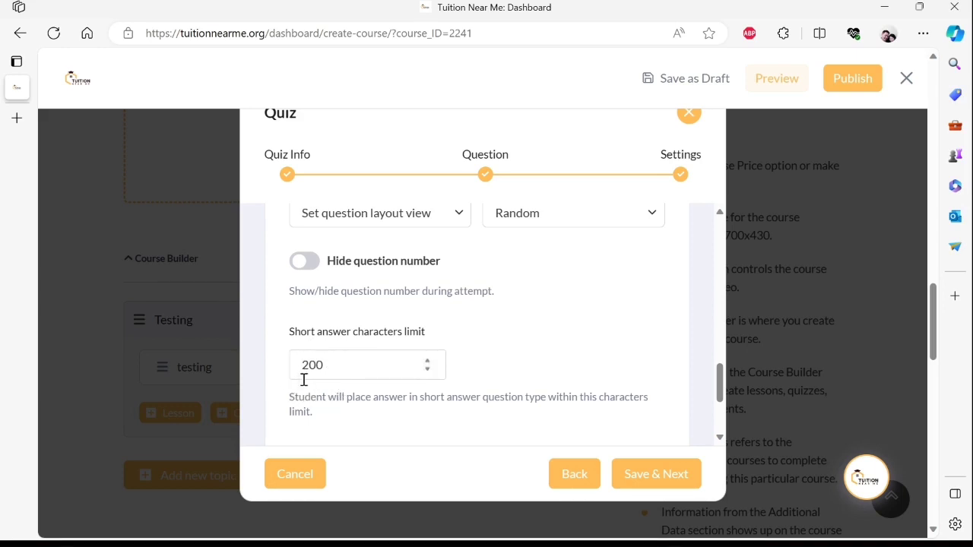
scroll(304, 366, "down", 3)
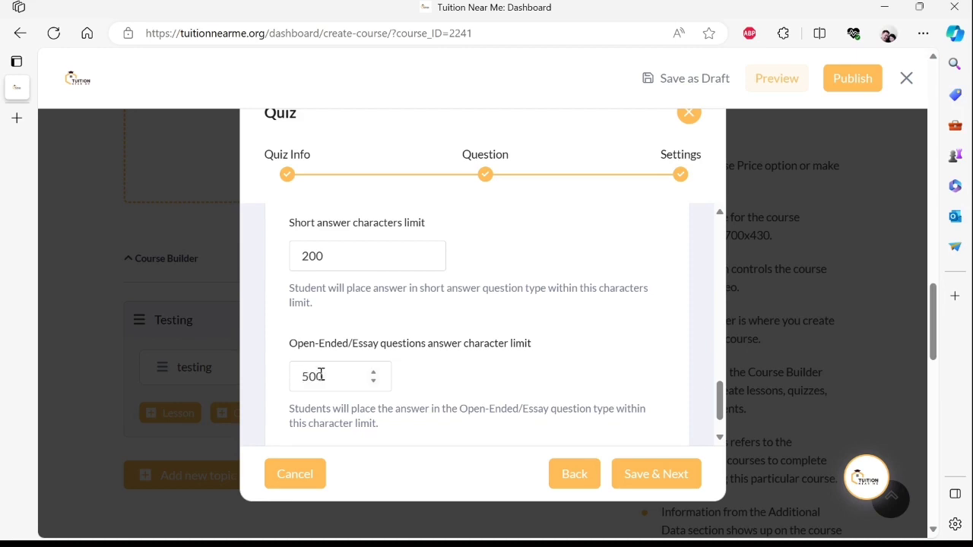
left_click_drag(321, 374, 297, 380)
type("800")
left_click(685, 484)
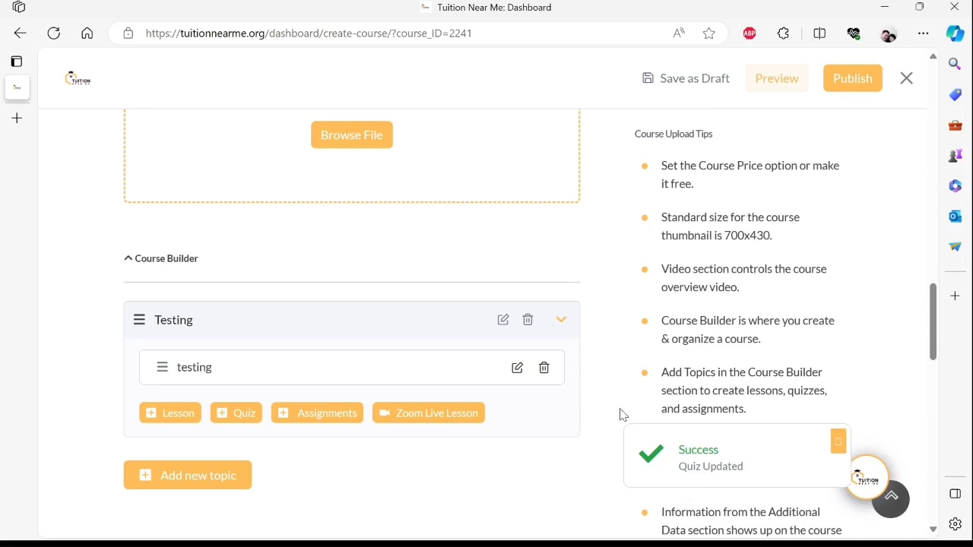
- Preview the Testing course page in a new tab
scroll(613, 387, "up", 4)
scroll(612, 388, "down", 2)
scroll(306, 375, "down", 2)
scroll(593, 362, "down", 3)
scroll(604, 355, "up", 5)
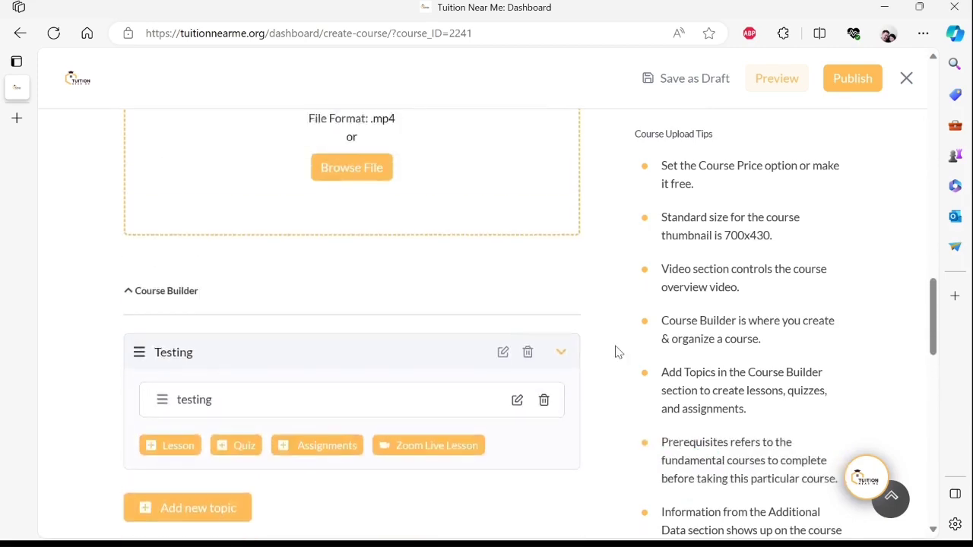
left_click(767, 85)
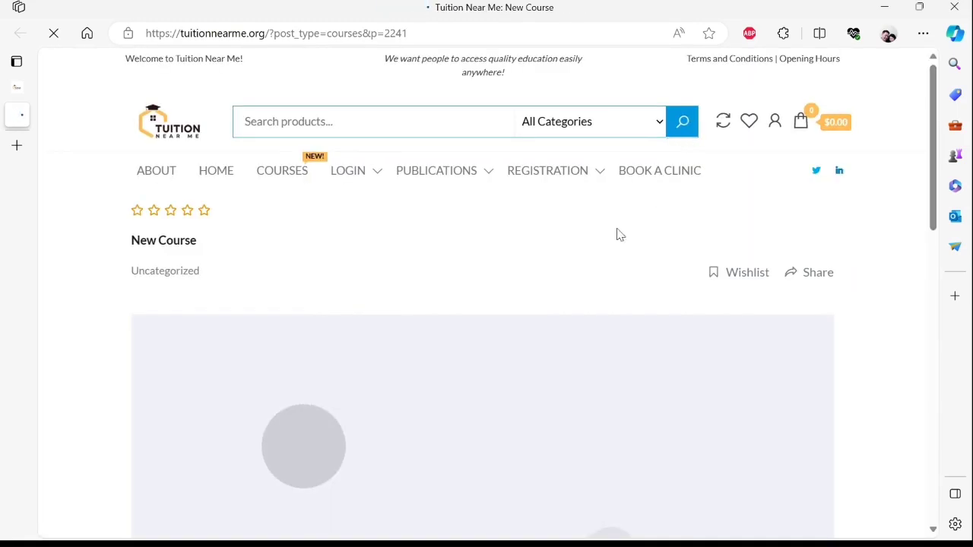
- Enroll in the free Testing course from its content section
scroll(615, 243, "down", 1)
scroll(615, 243, "down", 8)
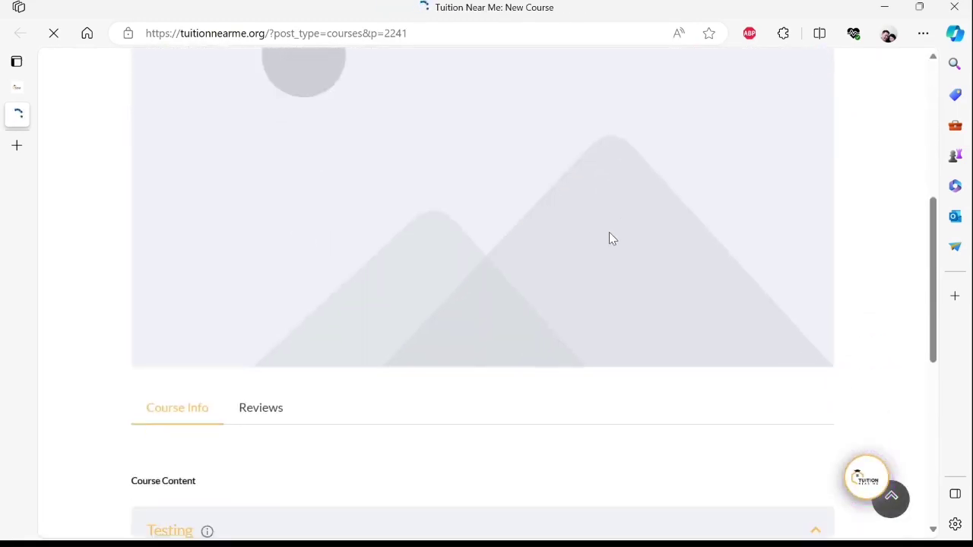
scroll(605, 232, "down", 1)
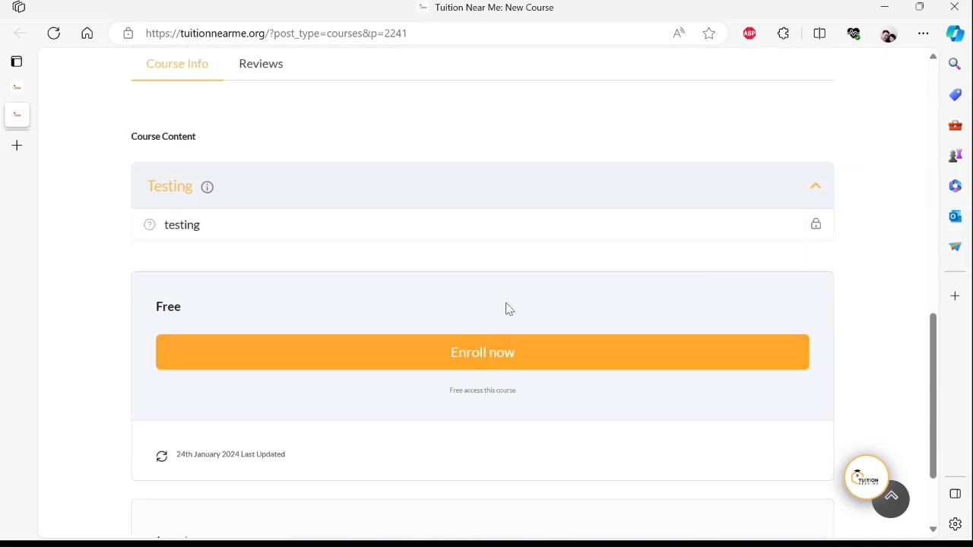
left_click(618, 366)
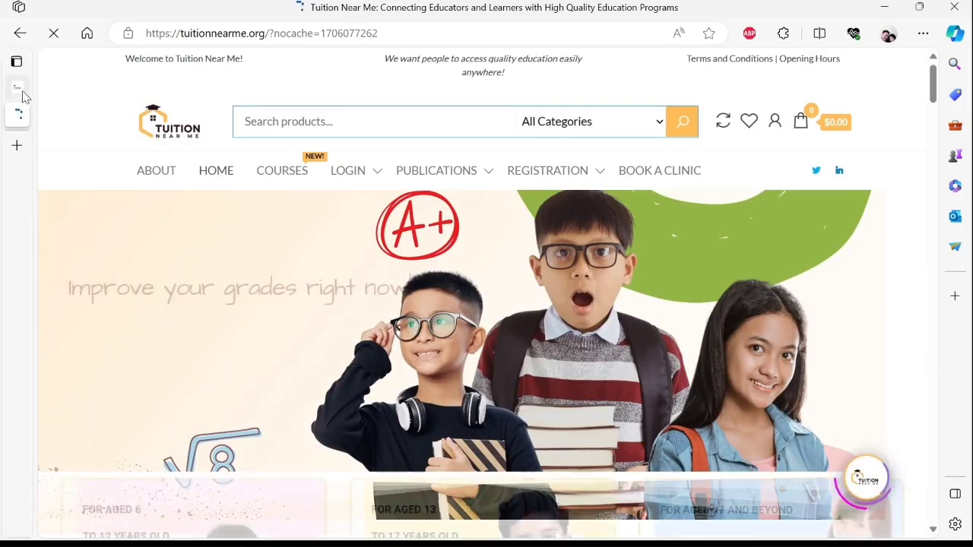
- Reopen the course preview and Start Learning to reach the testing quiz intro
left_click(55, 92)
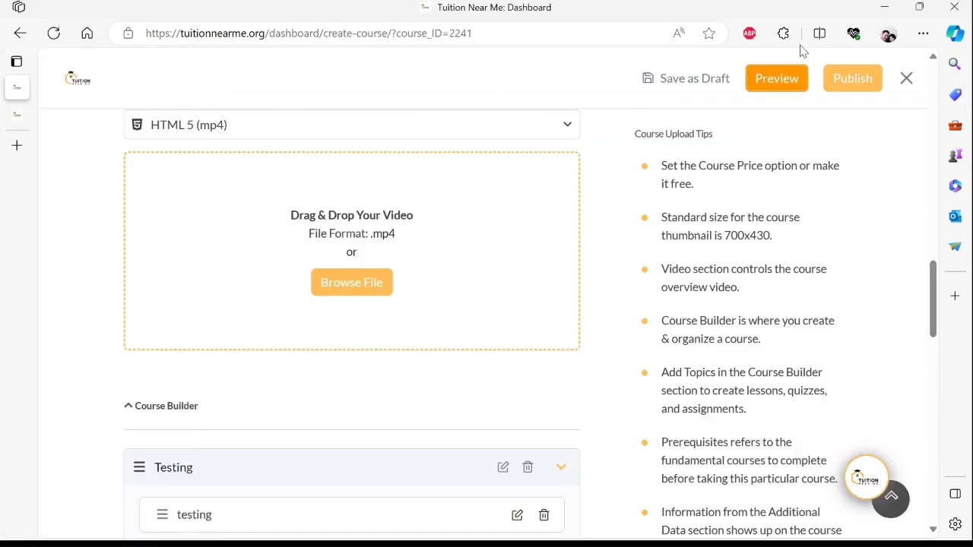
left_click(801, 89)
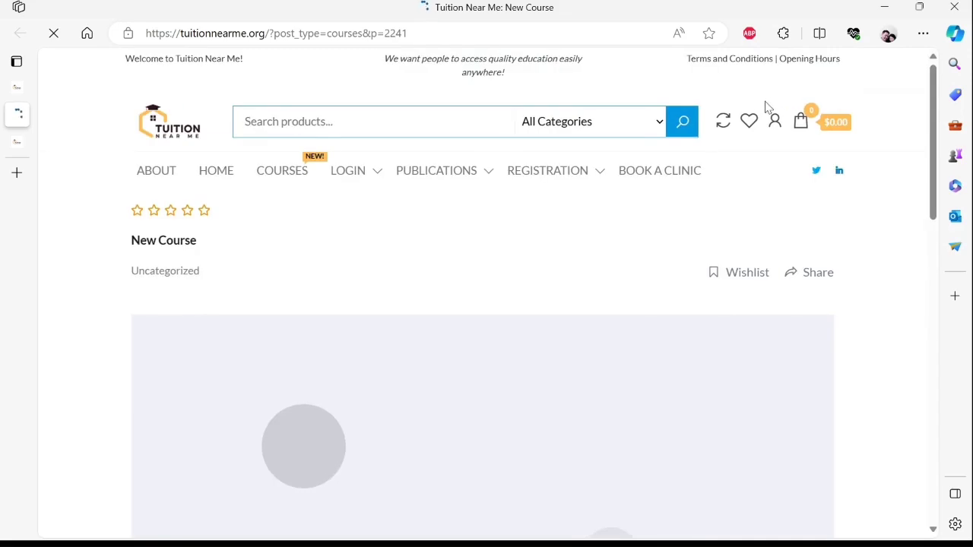
scroll(757, 149, "down", 1)
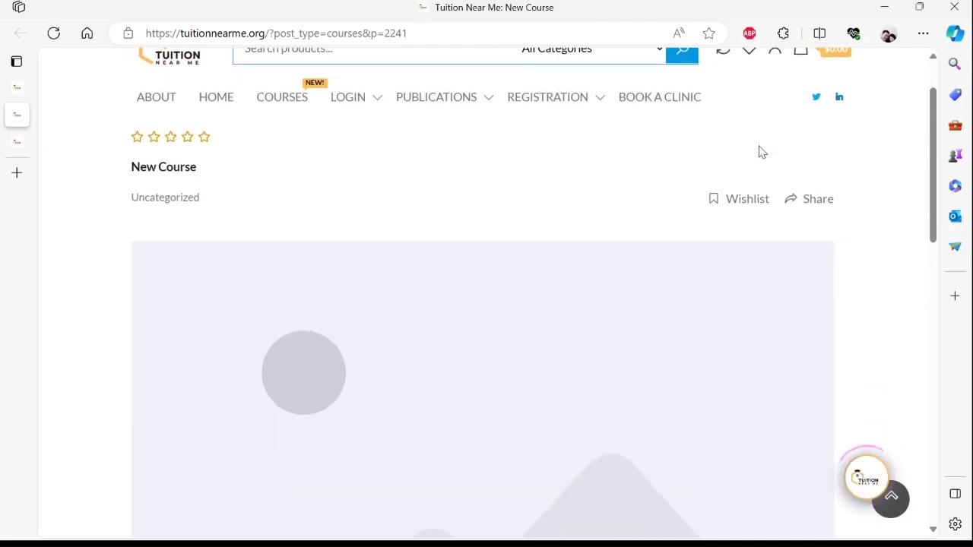
scroll(760, 146, "down", 3)
scroll(759, 144, "up", 2)
scroll(759, 145, "down", 4)
scroll(760, 143, "up", 1)
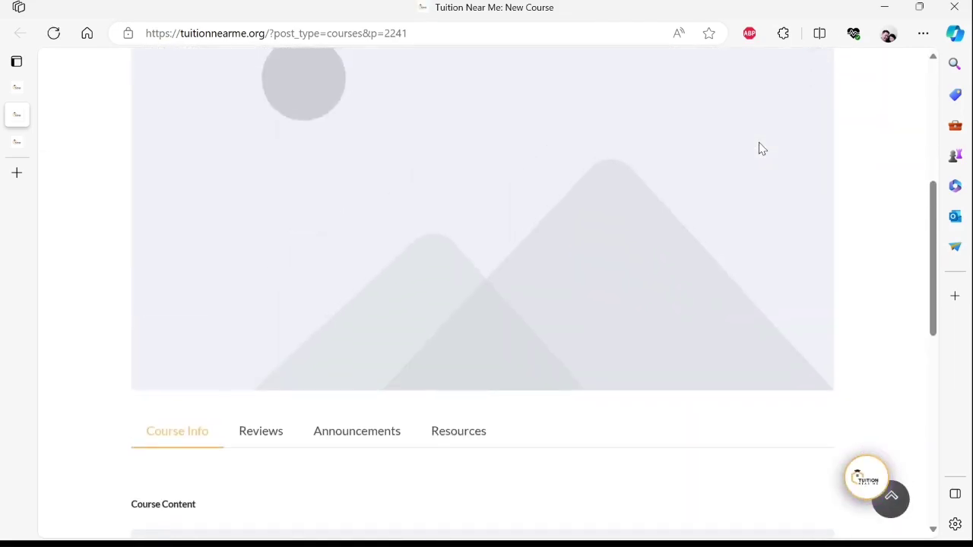
scroll(762, 148, "down", 5)
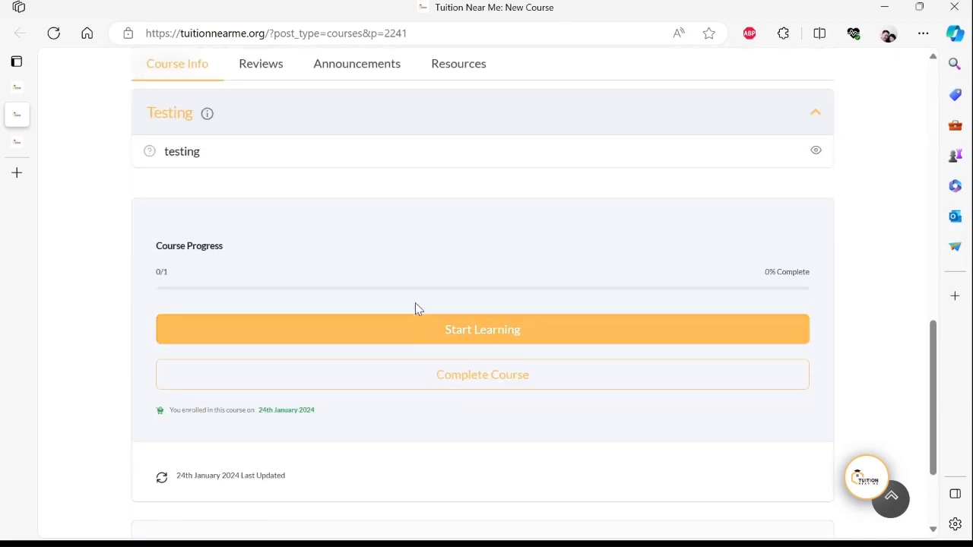
left_click(595, 337)
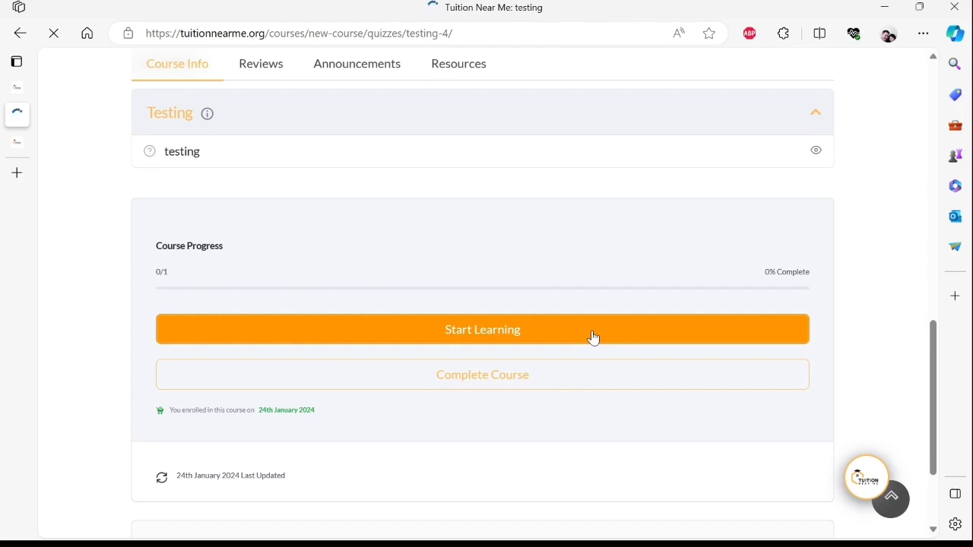
scroll(593, 338, "down", 2)
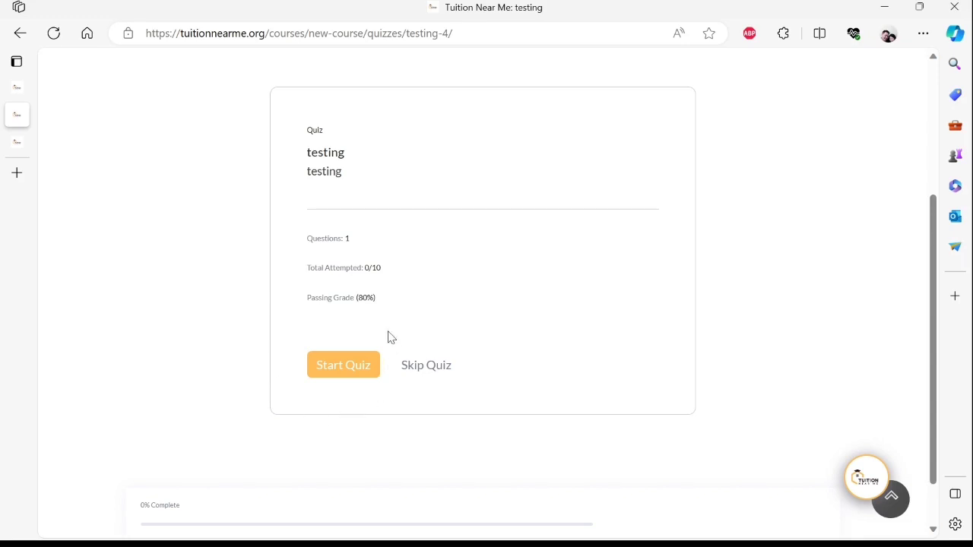
- Start the quiz, answer 'testing. 123. abc.' and submit it
left_click(376, 372)
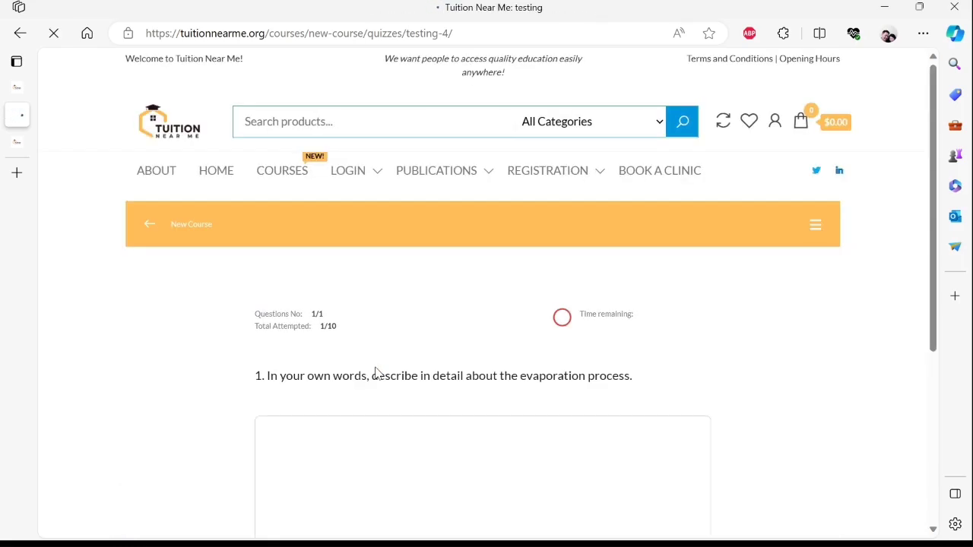
scroll(373, 373, "down", 1)
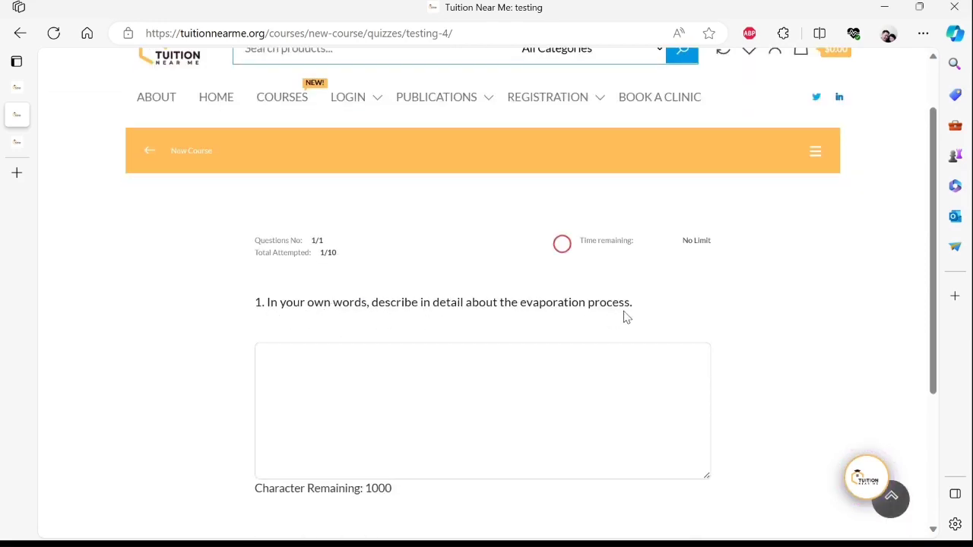
scroll(532, 312, "down", 1)
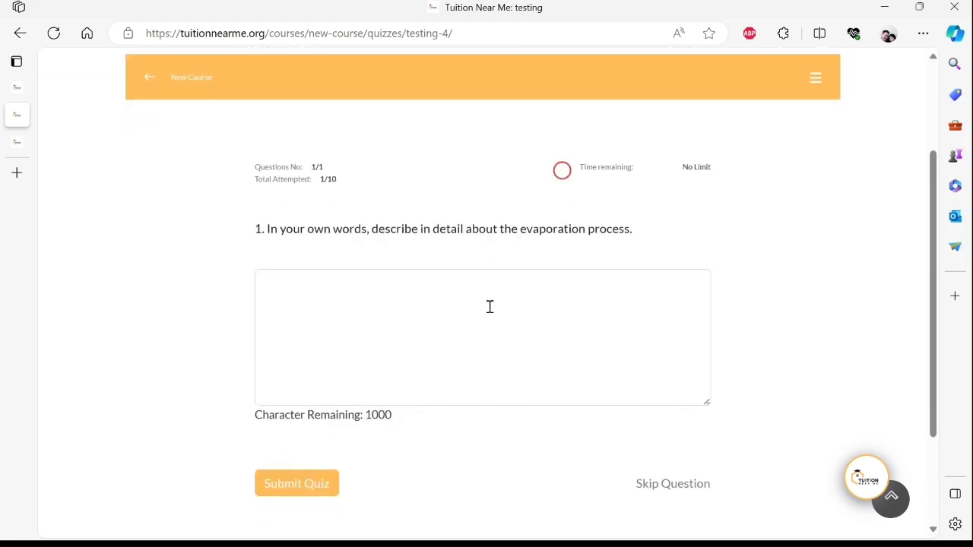
type("testing.")
type("123. abc.")
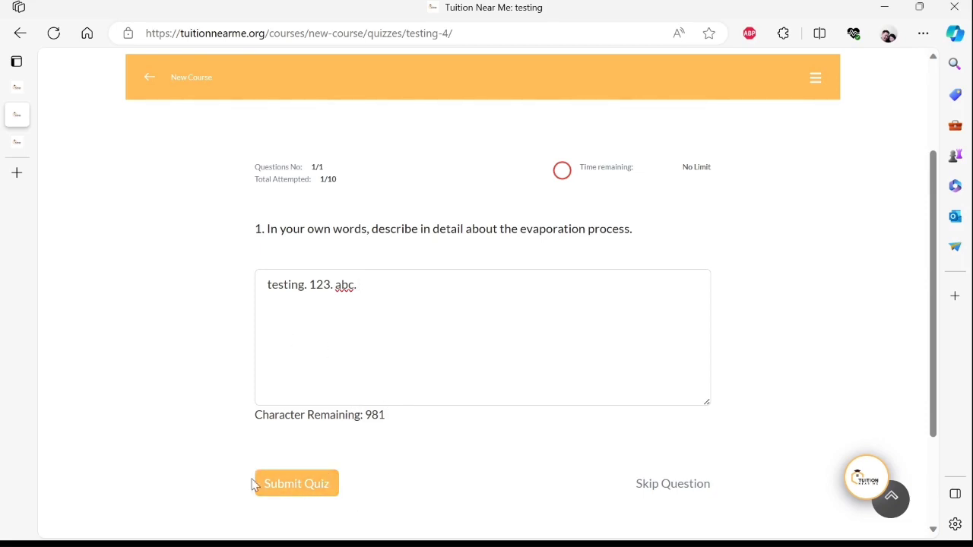
left_click(337, 490)
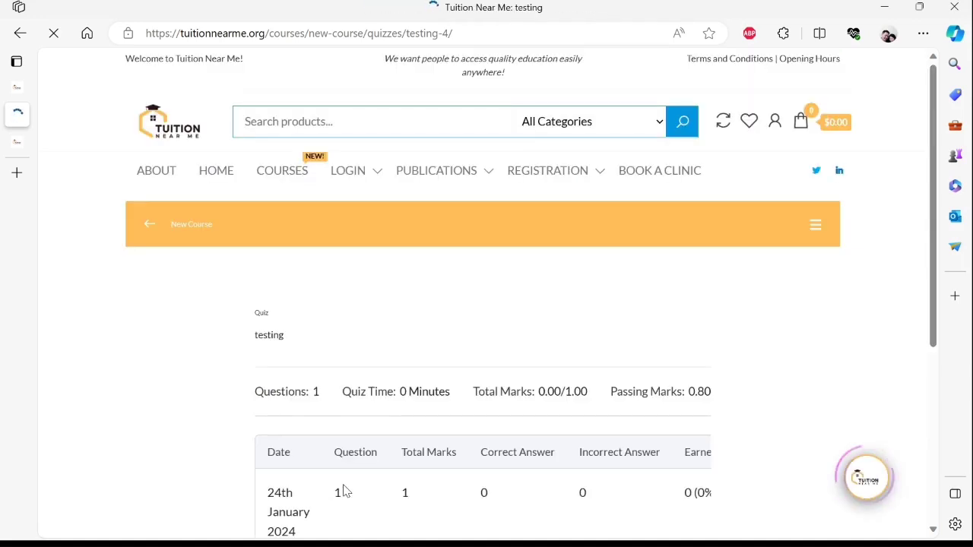
- View the submitted attempt's details, where the evaporation answer is still pending
scroll(406, 353, "down", 3)
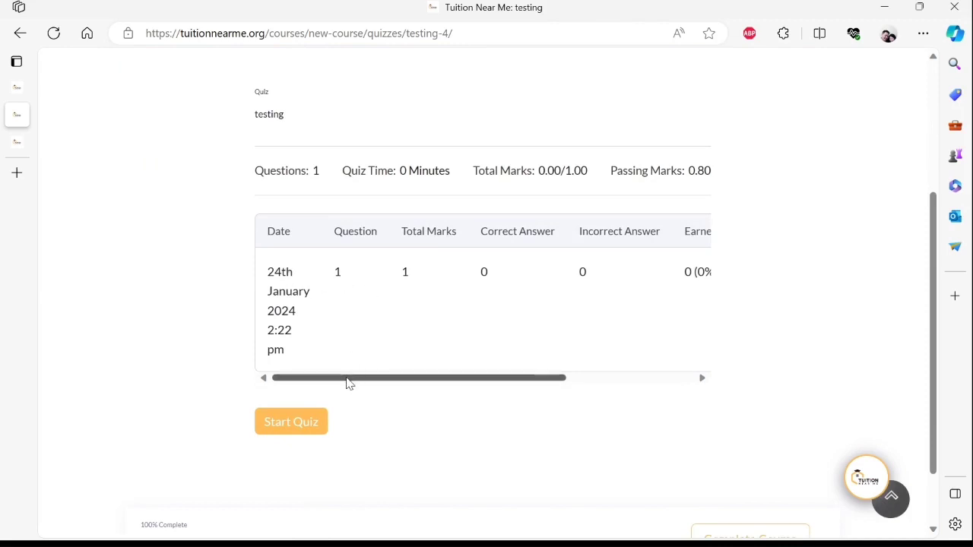
left_click_drag(347, 384, 491, 356)
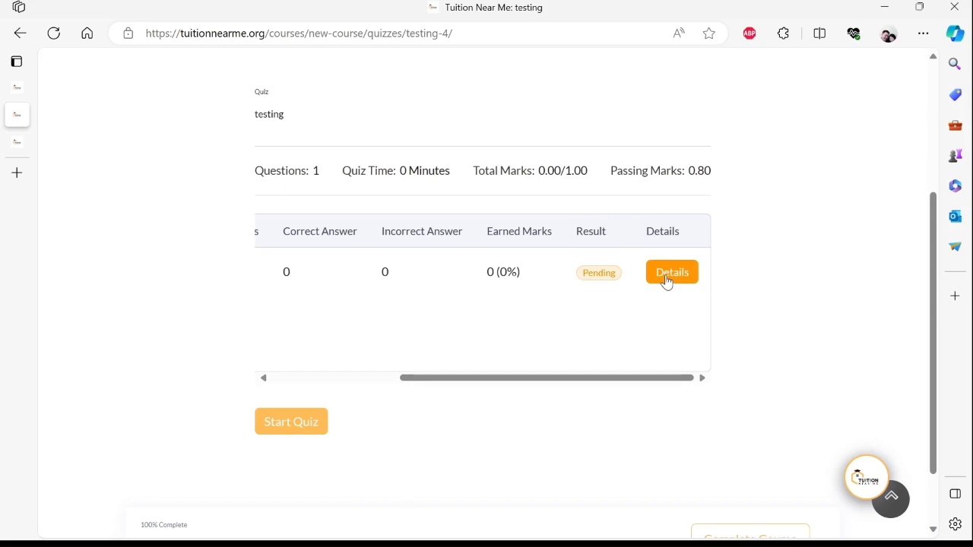
left_click(689, 275)
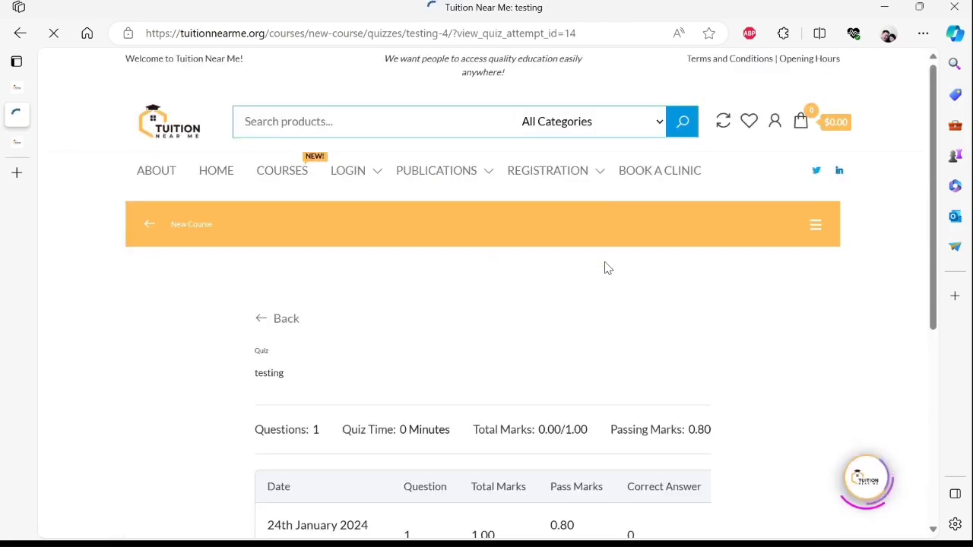
scroll(607, 267, "down", 2)
scroll(465, 326, "down", 1)
scroll(463, 342, "down", 1)
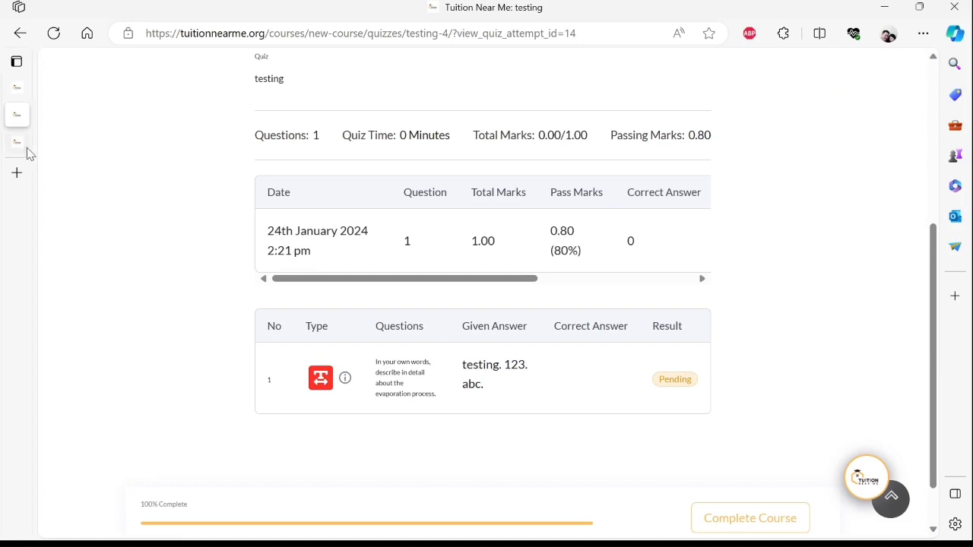
- Go back to the instructor dashboard's My Courses list in the first tab
left_click(16, 86)
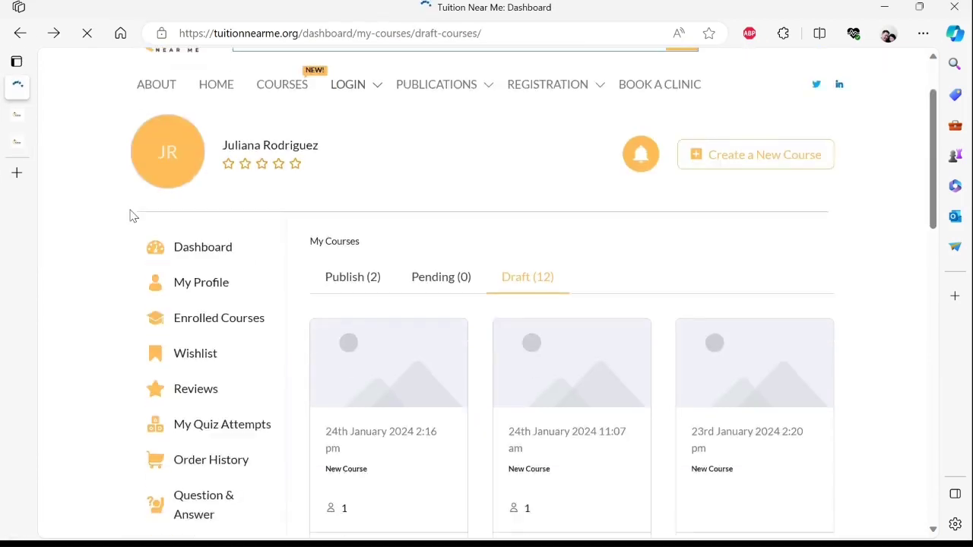
scroll(130, 215, "down", 4)
scroll(193, 315, "down", 2)
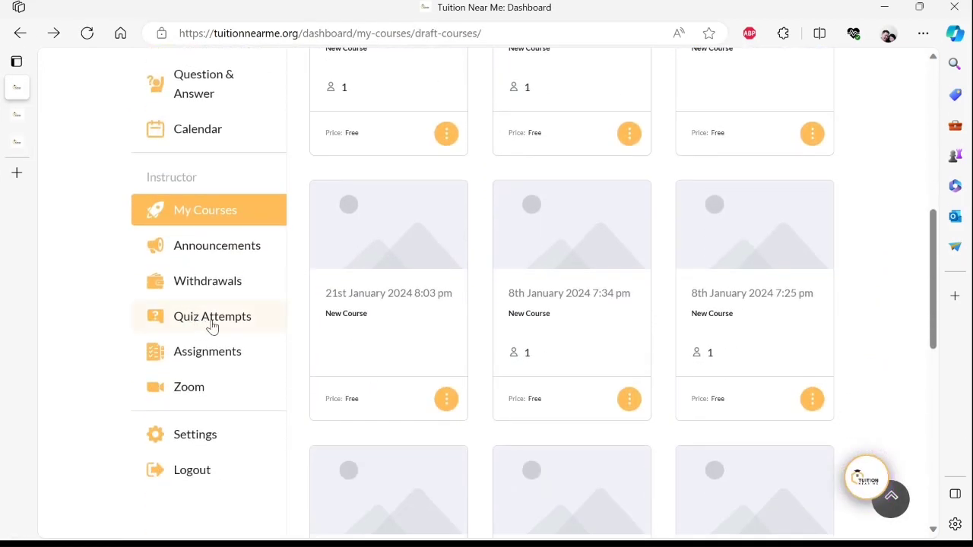
- Open Quiz Attempts and bring up the review page for the newest pending testing attempt
left_click(212, 323)
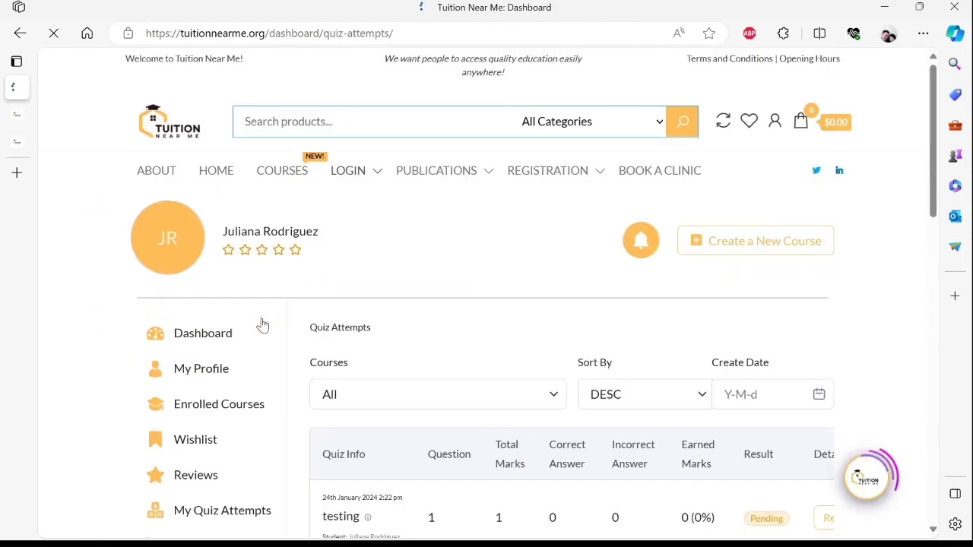
scroll(349, 319, "down", 3)
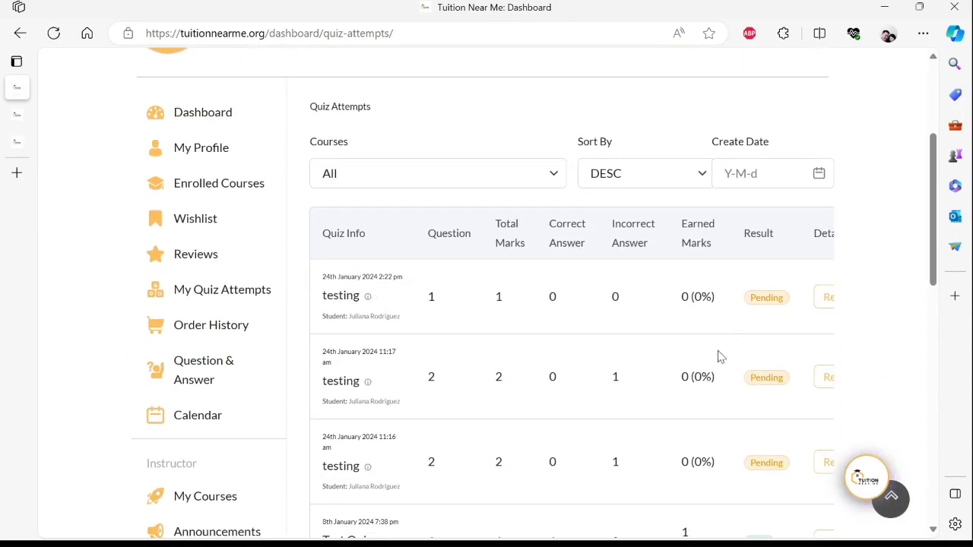
scroll(684, 315, "right", 1)
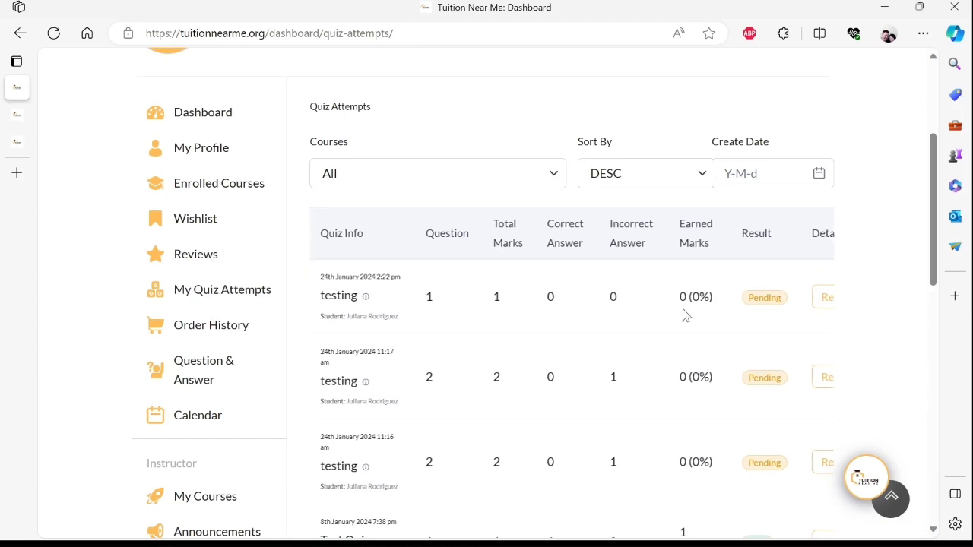
middle_click(709, 307)
scroll(744, 304, "up", 1)
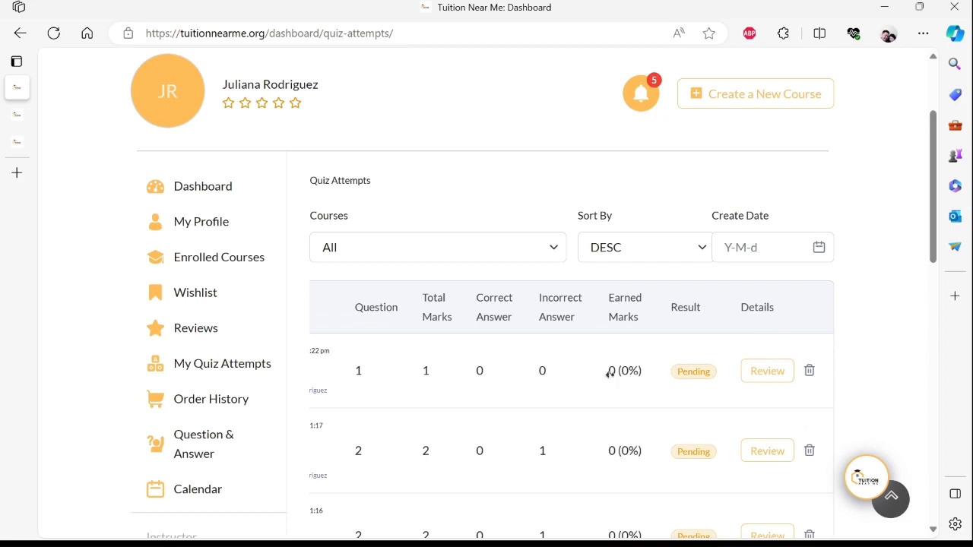
scroll(539, 375, "left", 3)
scroll(539, 383, "right", 3)
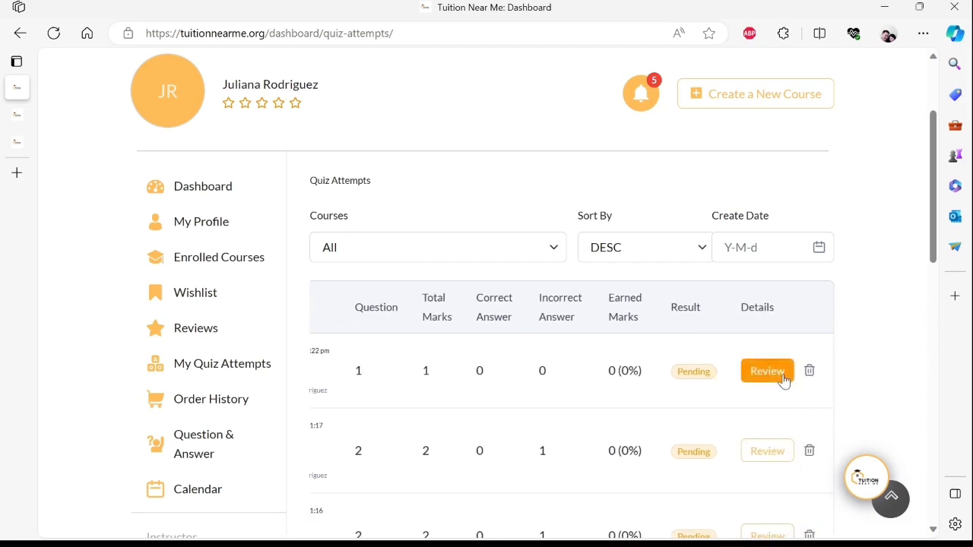
left_click(783, 381)
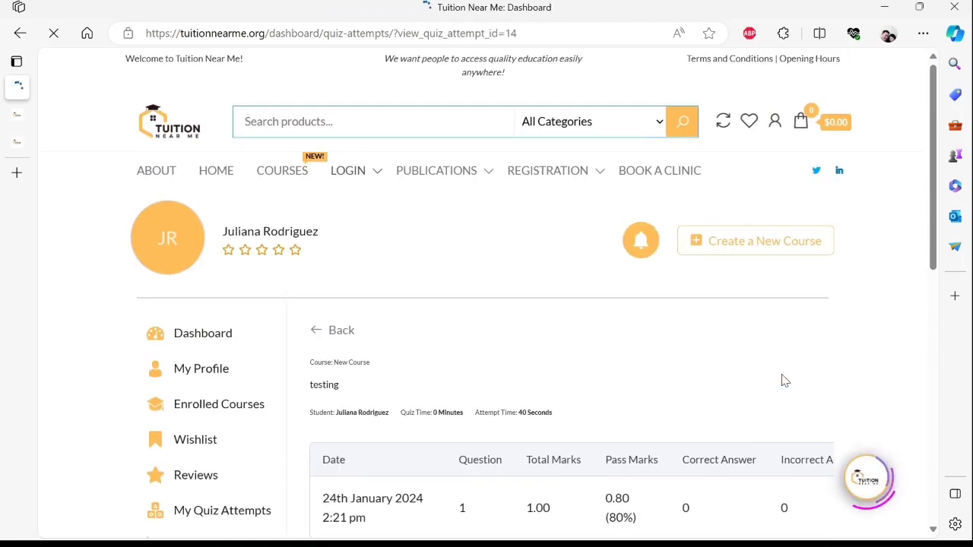
- Mark the student's evaporation answer as Correct
scroll(783, 381, "down", 3)
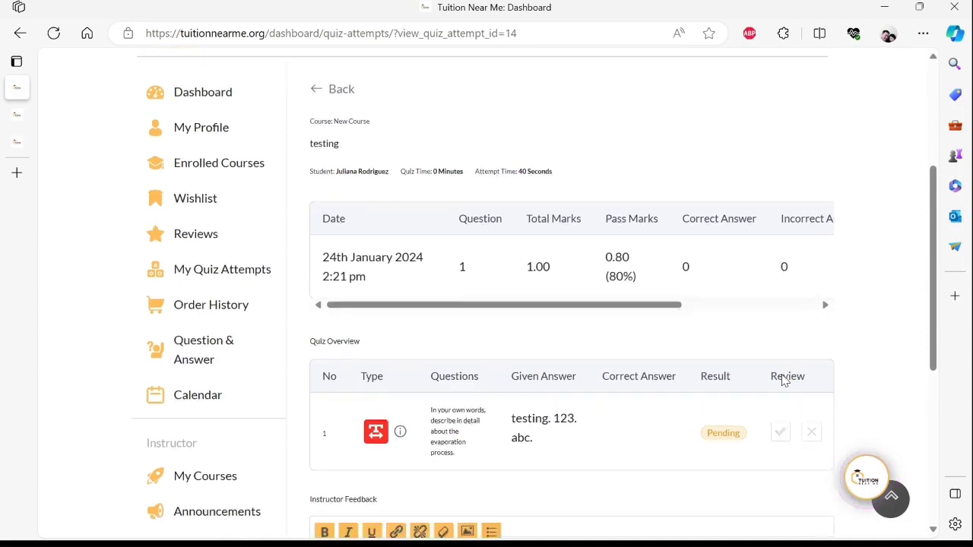
scroll(783, 381, "down", 2)
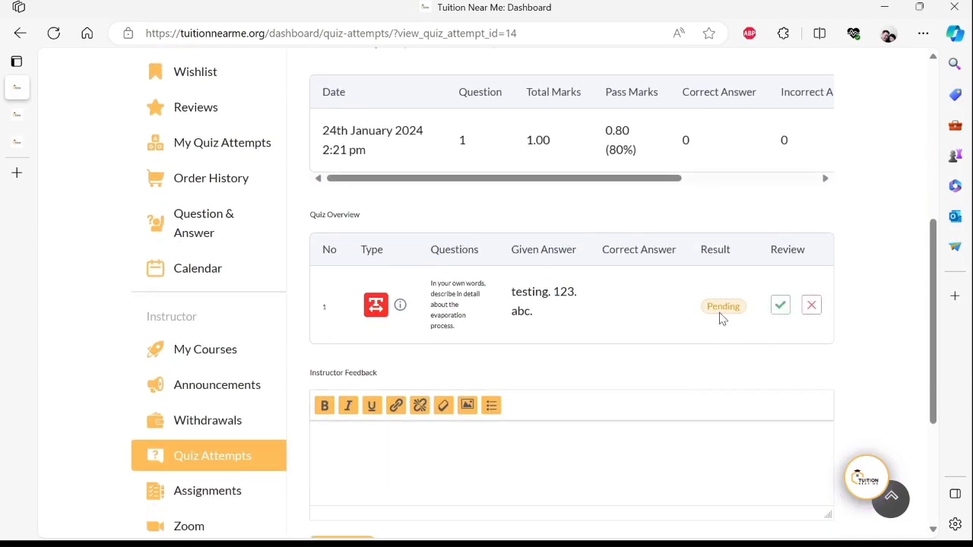
scroll(690, 307, "up", 1)
left_click_drag(630, 254, 749, 255)
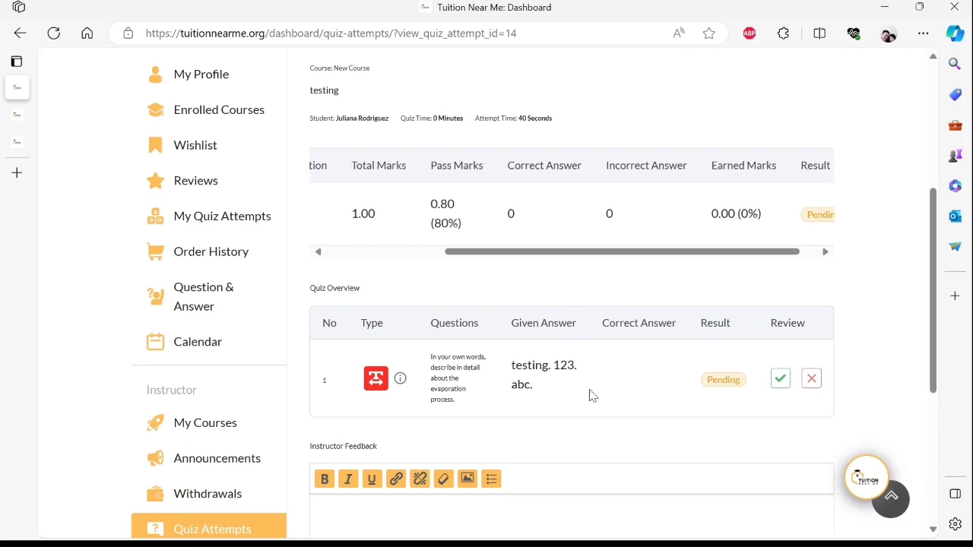
left_click(785, 388)
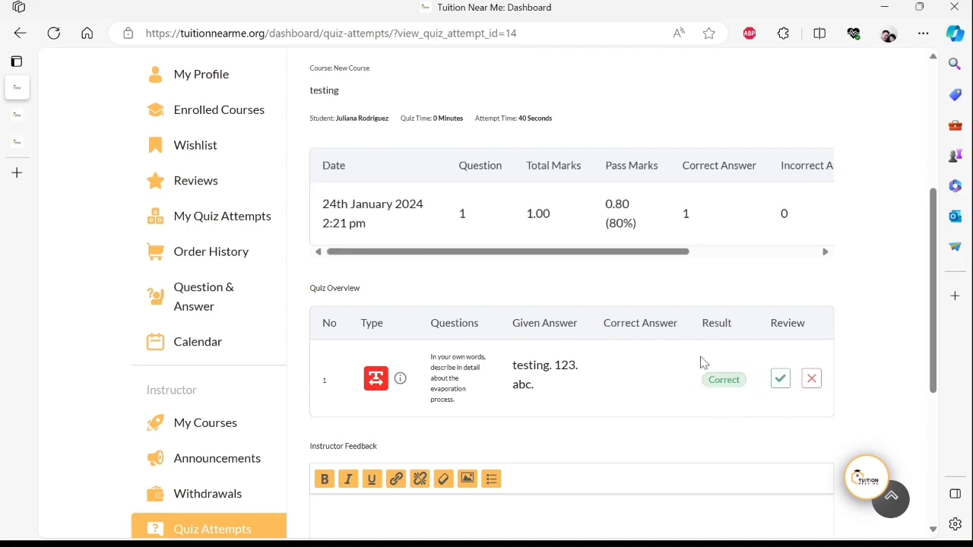
- Save instructor feedback 'testing. 123. abc.' with the grade, then return to the student's attempt
scroll(688, 370, "down", 2)
left_click(604, 376)
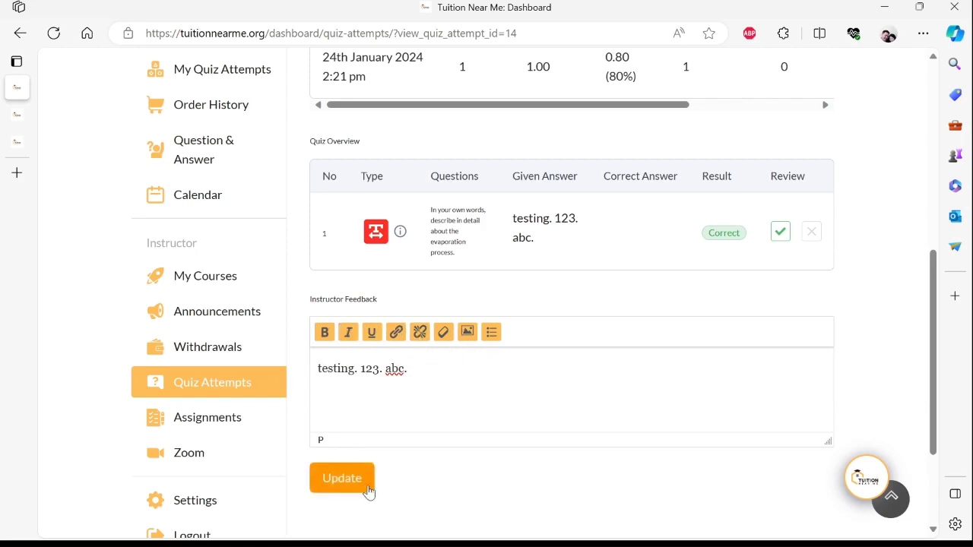
left_click(369, 491)
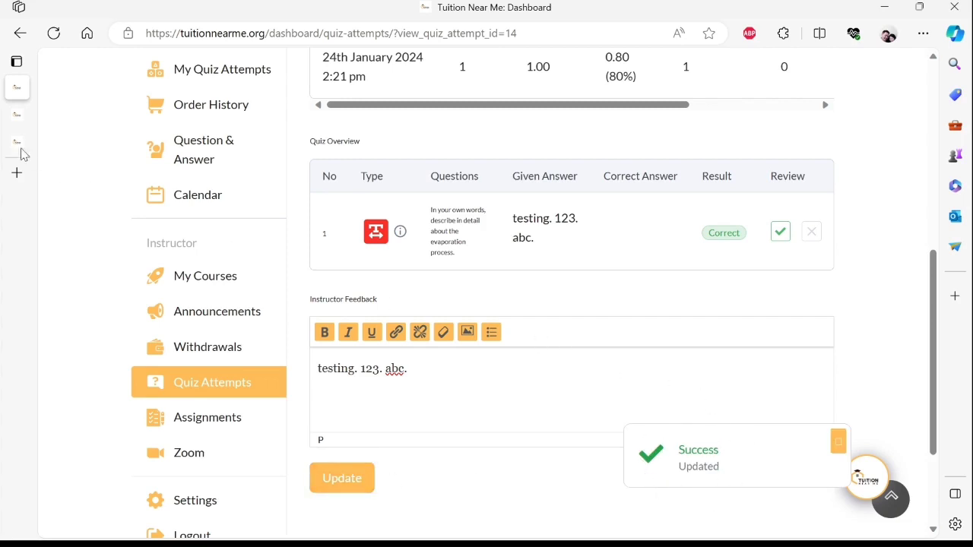
mouse_move(21, 121)
left_click(57, 115)
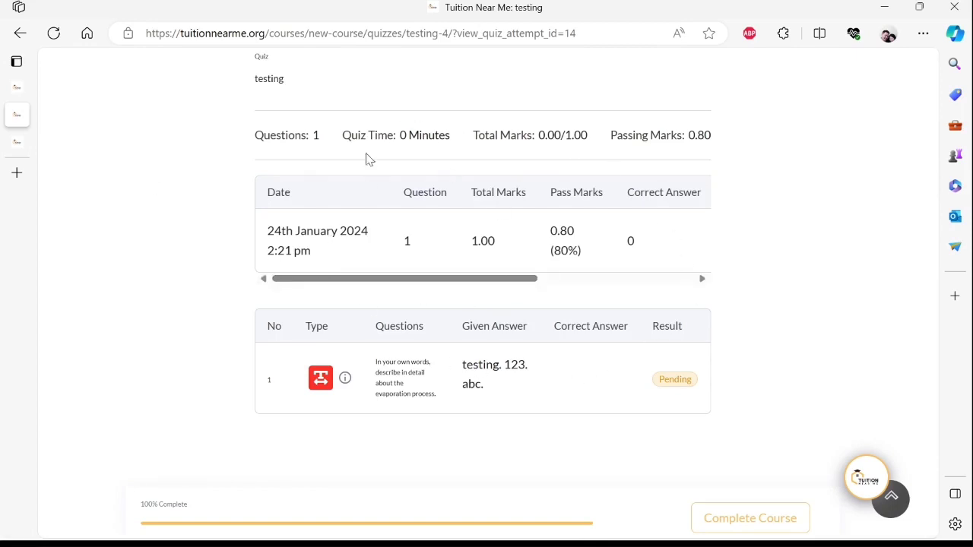
- Reload the student's attempt page to show the answer Correct with 1.00/1.00 marks
left_click(50, 38)
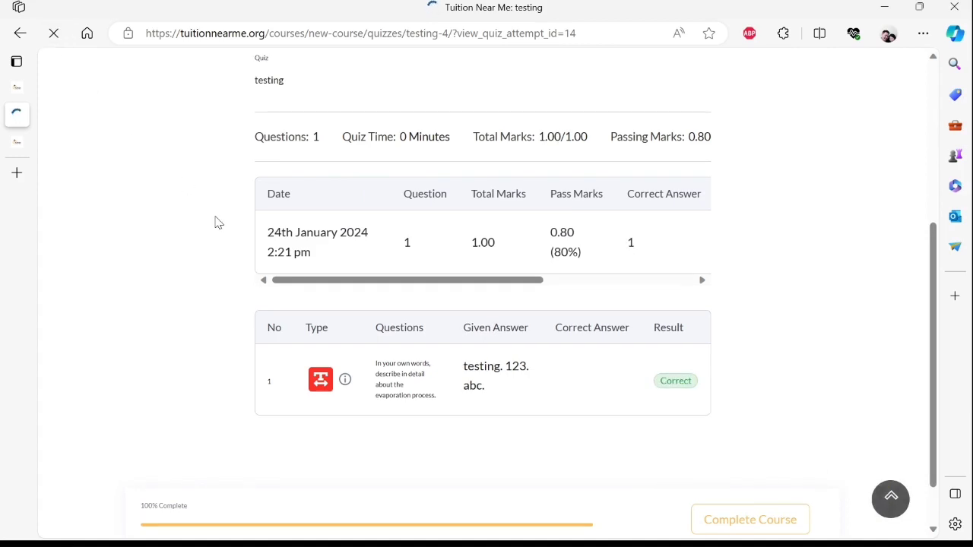
left_click_drag(332, 277, 480, 293)
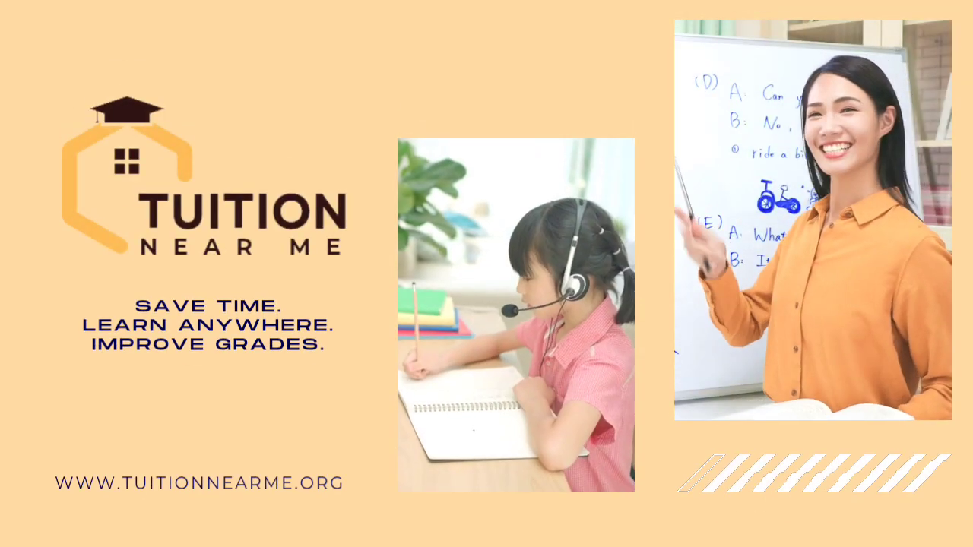